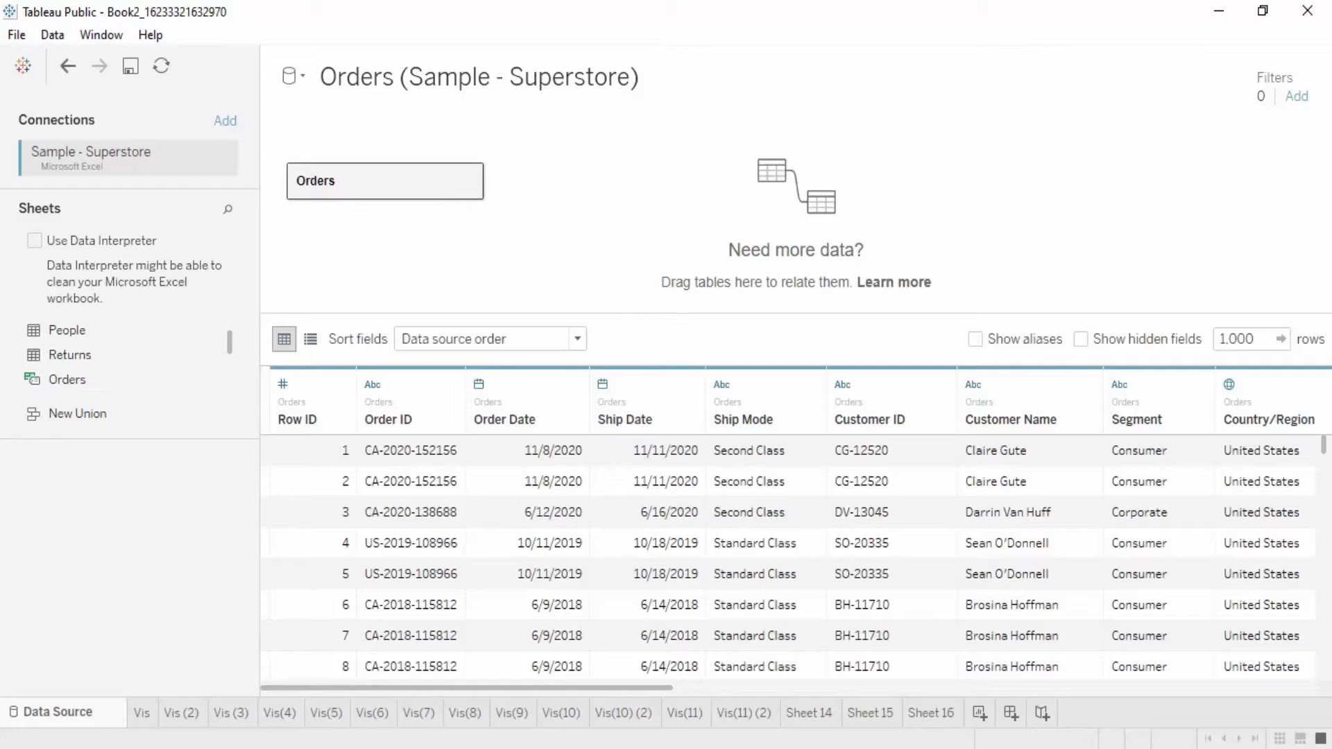
Step: Preview the rows of the Returns sheet in its own data window, and close the window
{"action": "left_click_drag", "start_coordinate": [667, 689], "coordinate": [293, 714]}
{"action": "left_click", "coordinate": [68, 364]}
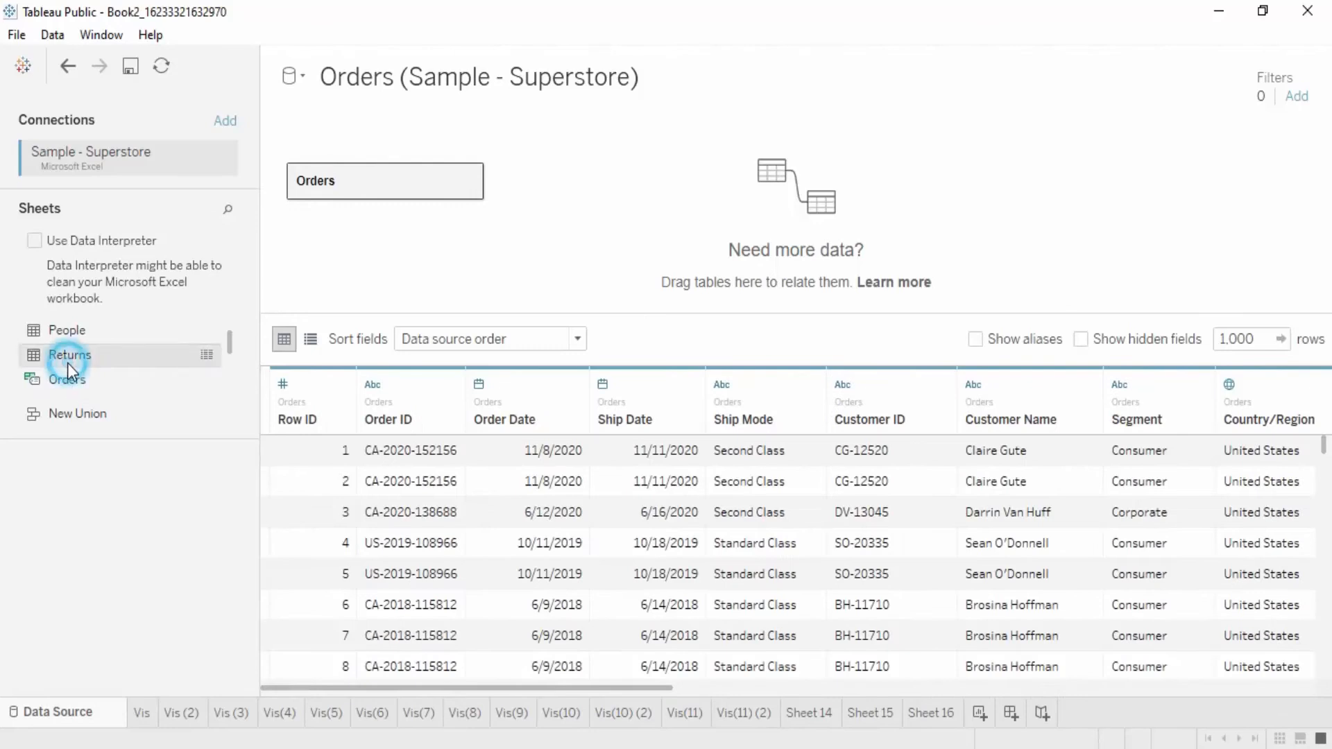
{"action": "left_click", "coordinate": [204, 359]}
{"action": "scroll", "coordinate": [680, 318], "scroll_direction": "down", "scroll_amount": 20}
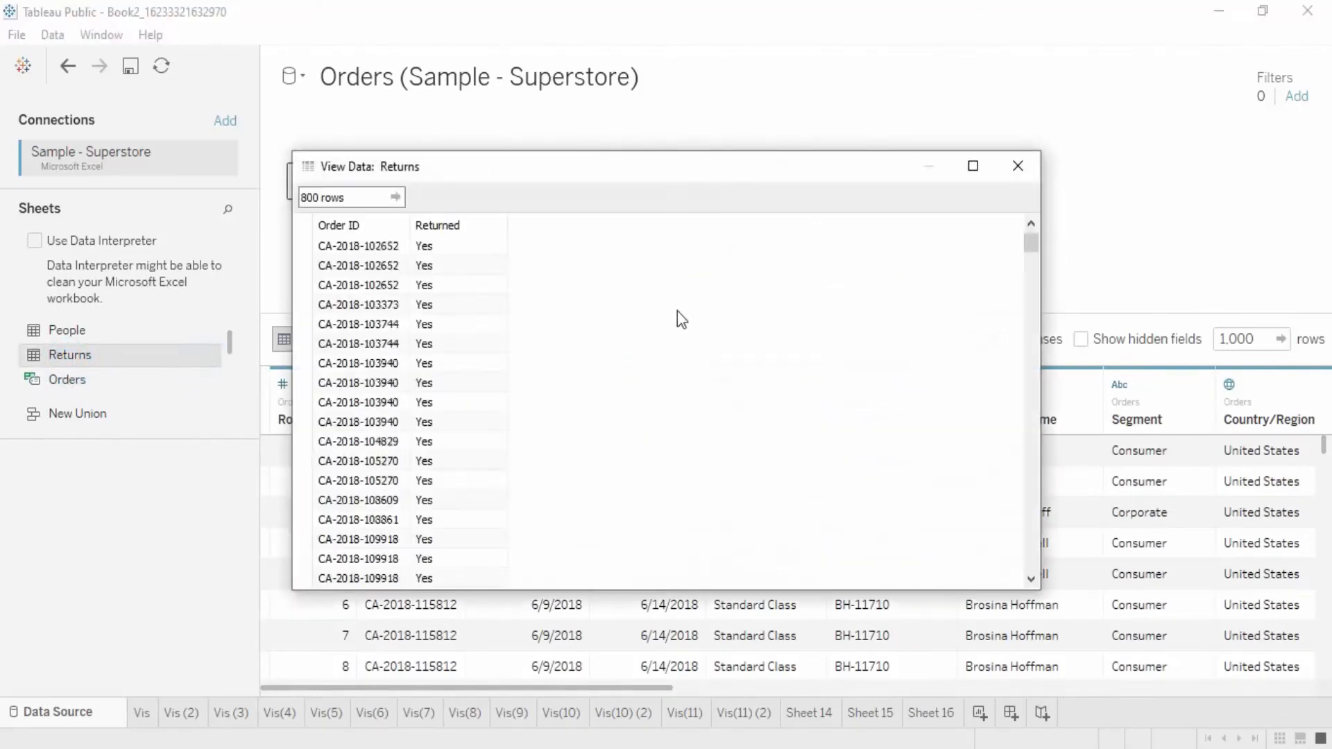
{"action": "scroll", "coordinate": [677, 311], "scroll_direction": "down", "scroll_amount": 7}
{"action": "scroll", "coordinate": [717, 296], "scroll_direction": "up", "scroll_amount": 7}
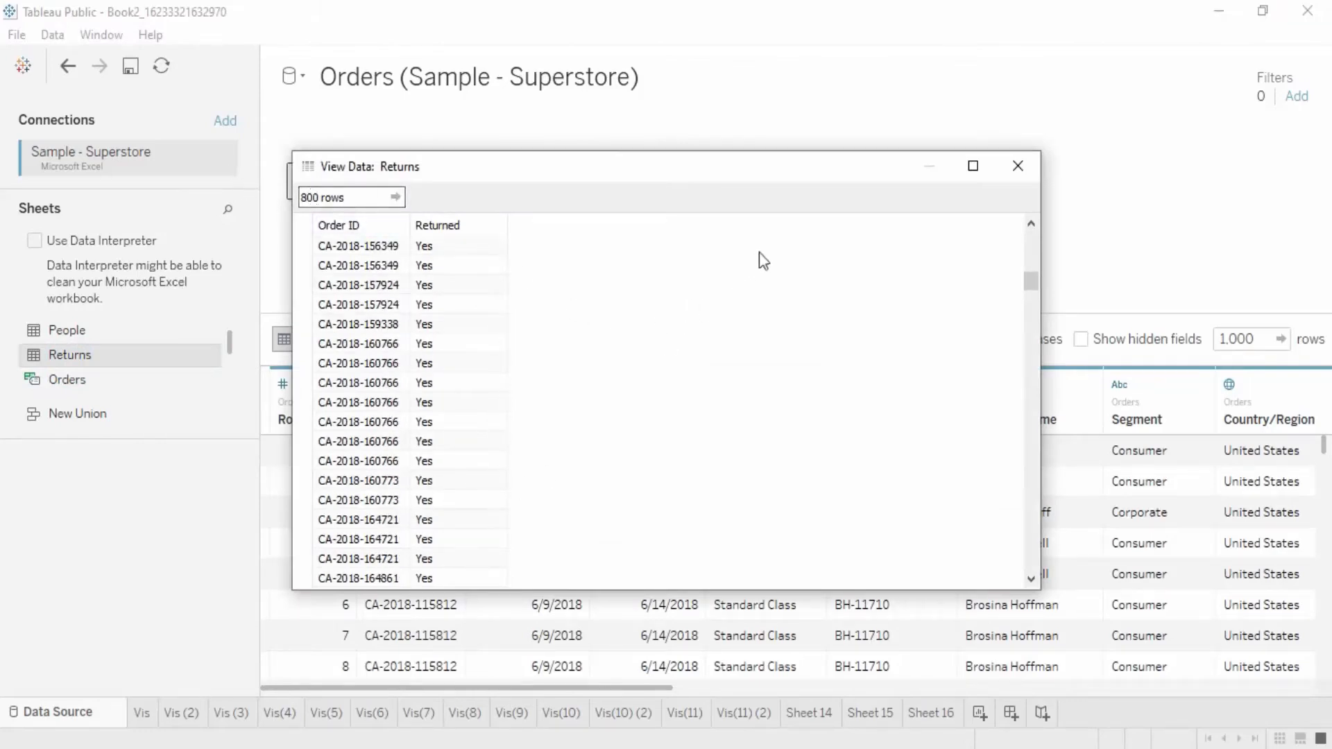
{"action": "left_click", "coordinate": [1030, 168]}
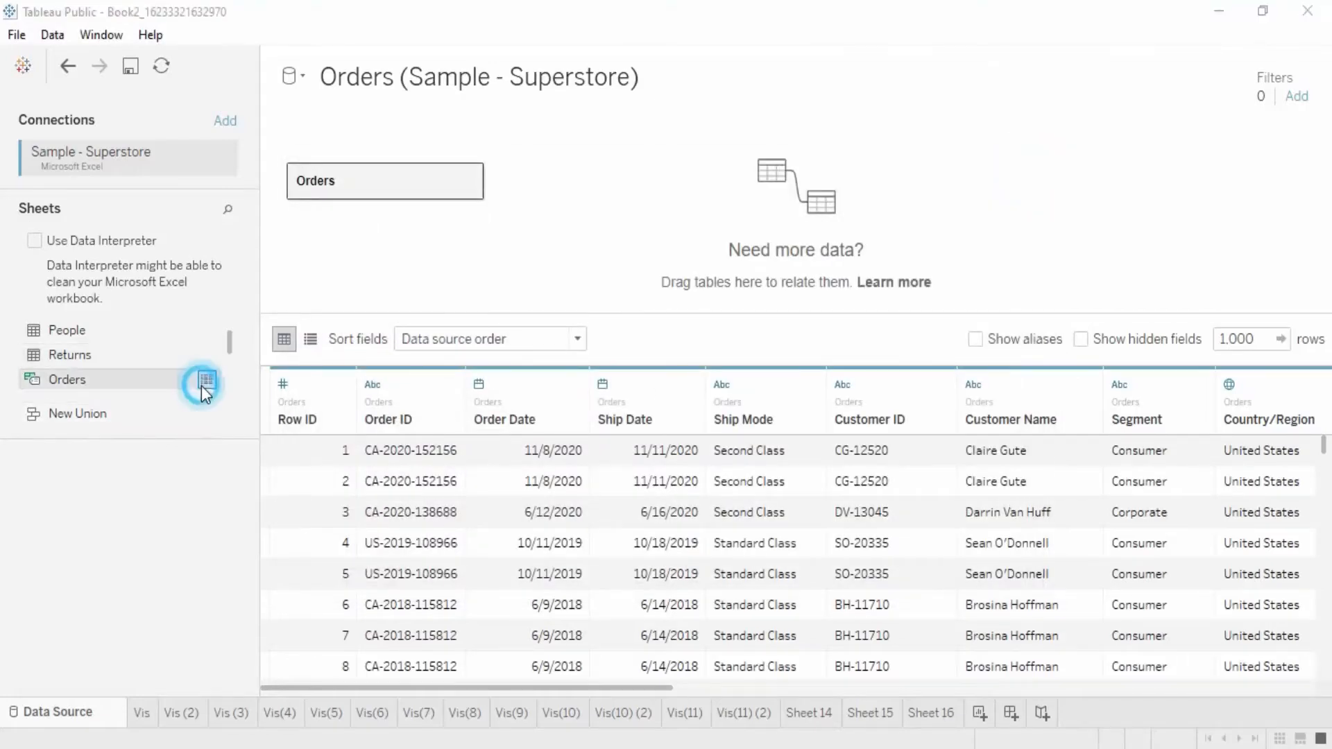
Step: Preview the Orders sheet's data to check its number of rows, and close the preview
{"action": "left_click", "coordinate": [199, 384]}
{"action": "left_click", "coordinate": [337, 201]}
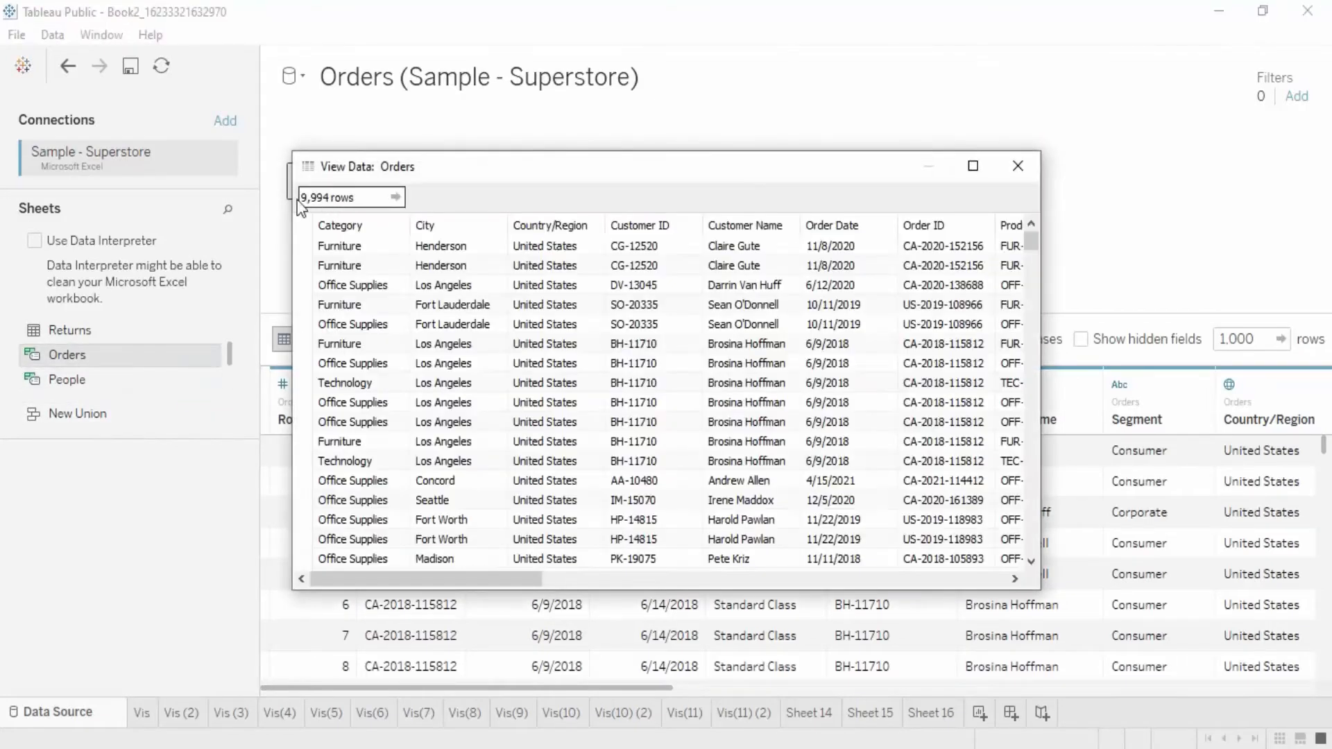
{"action": "left_click", "coordinate": [340, 199]}
{"action": "left_click", "coordinate": [1017, 167]}
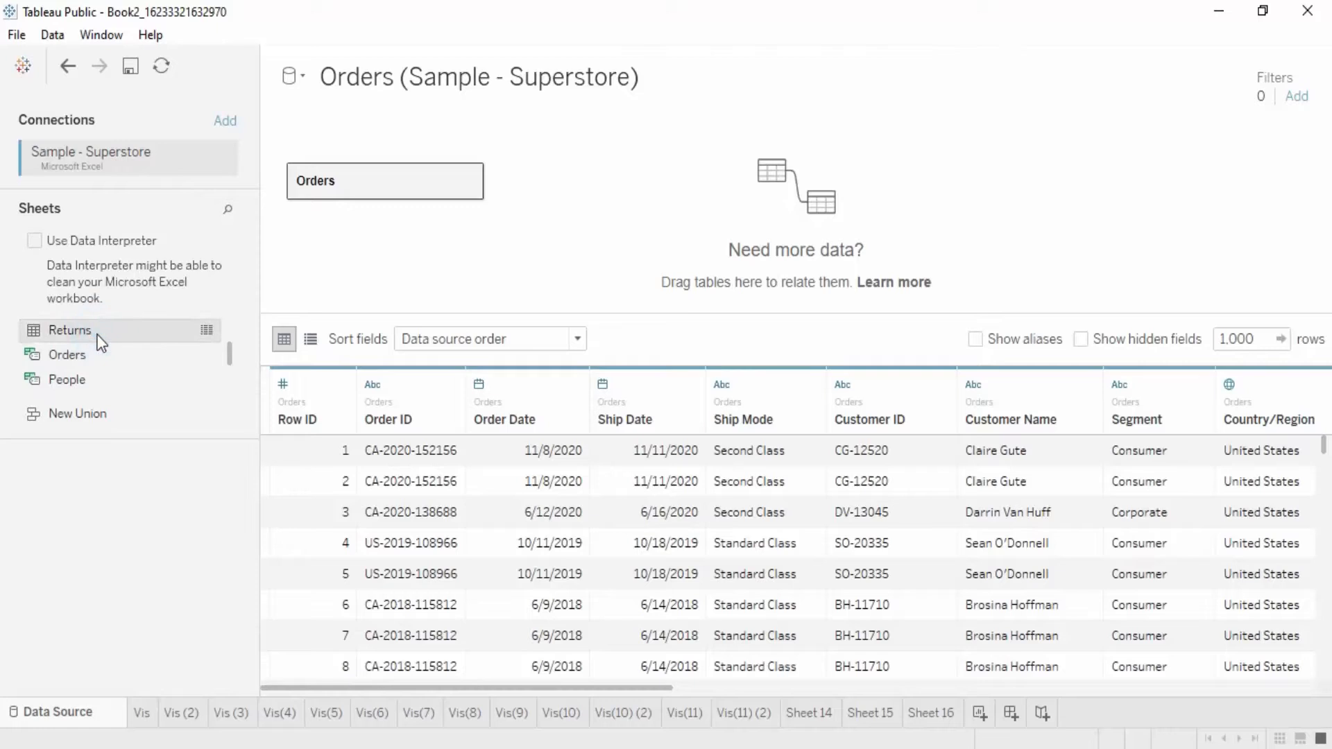
Step: Preview the Returns sheet again to examine its Order ID and Returned columns, and close the preview
{"action": "left_click", "coordinate": [202, 329]}
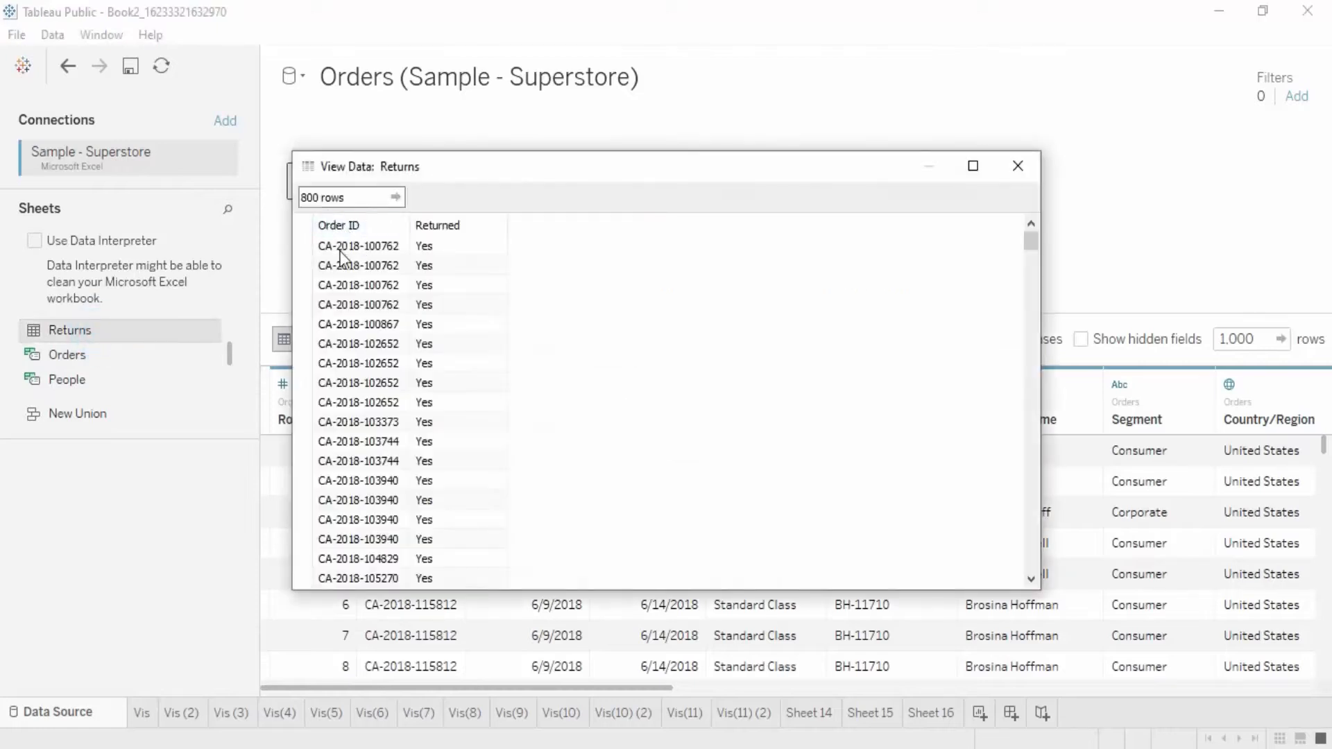
{"action": "scroll", "coordinate": [444, 384], "scroll_direction": "down", "scroll_amount": 3}
{"action": "scroll", "coordinate": [444, 384], "scroll_direction": "up", "scroll_amount": 3}
{"action": "left_click", "coordinate": [1018, 166]}
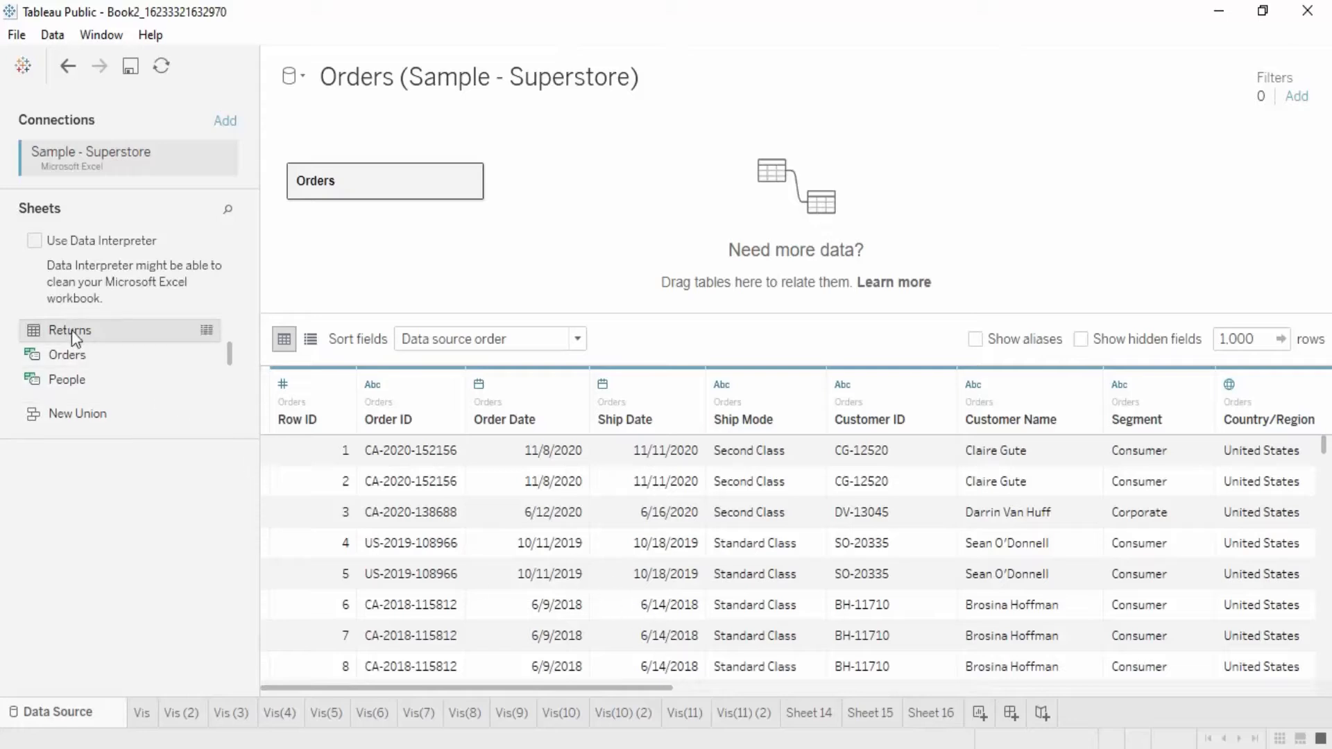
Step: Relate the Returns table to Orders in the data model and show the relationship's performance options
{"action": "left_click_drag", "start_coordinate": [179, 330], "coordinate": [633, 184]}
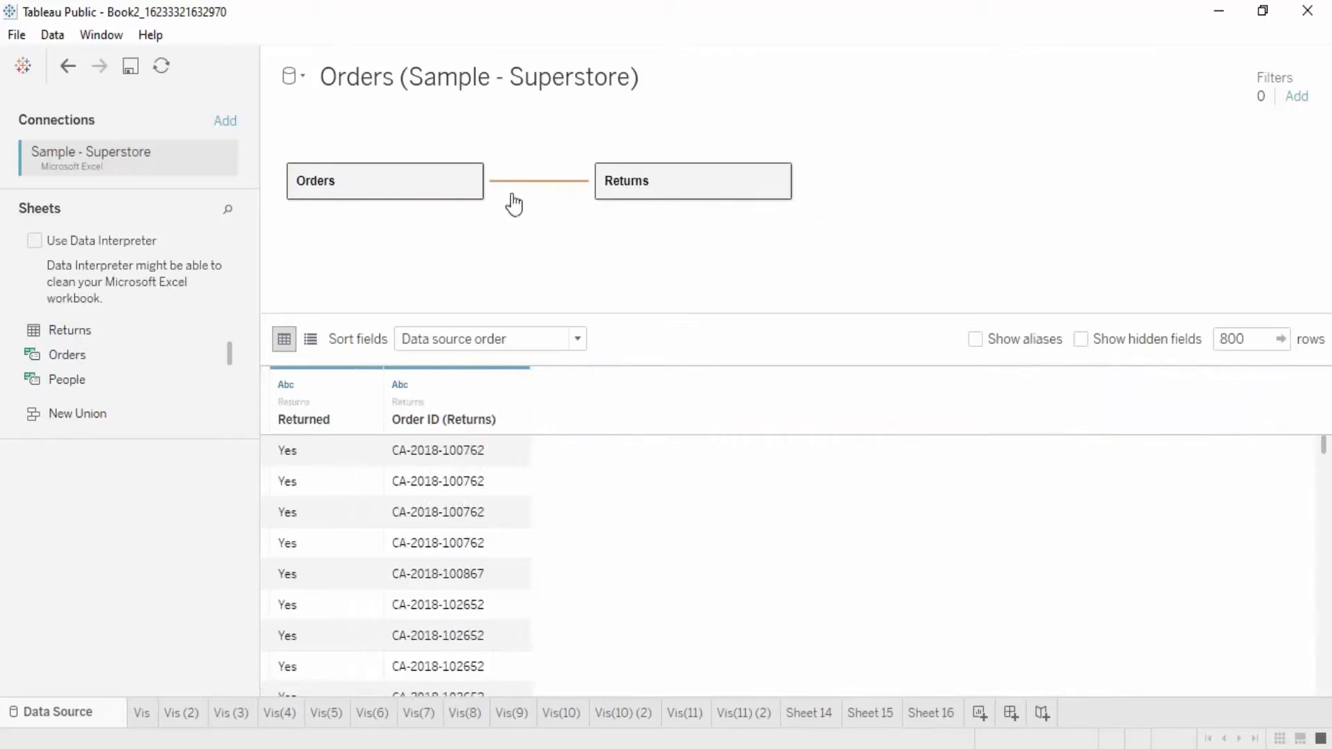
{"action": "left_click", "coordinate": [531, 182]}
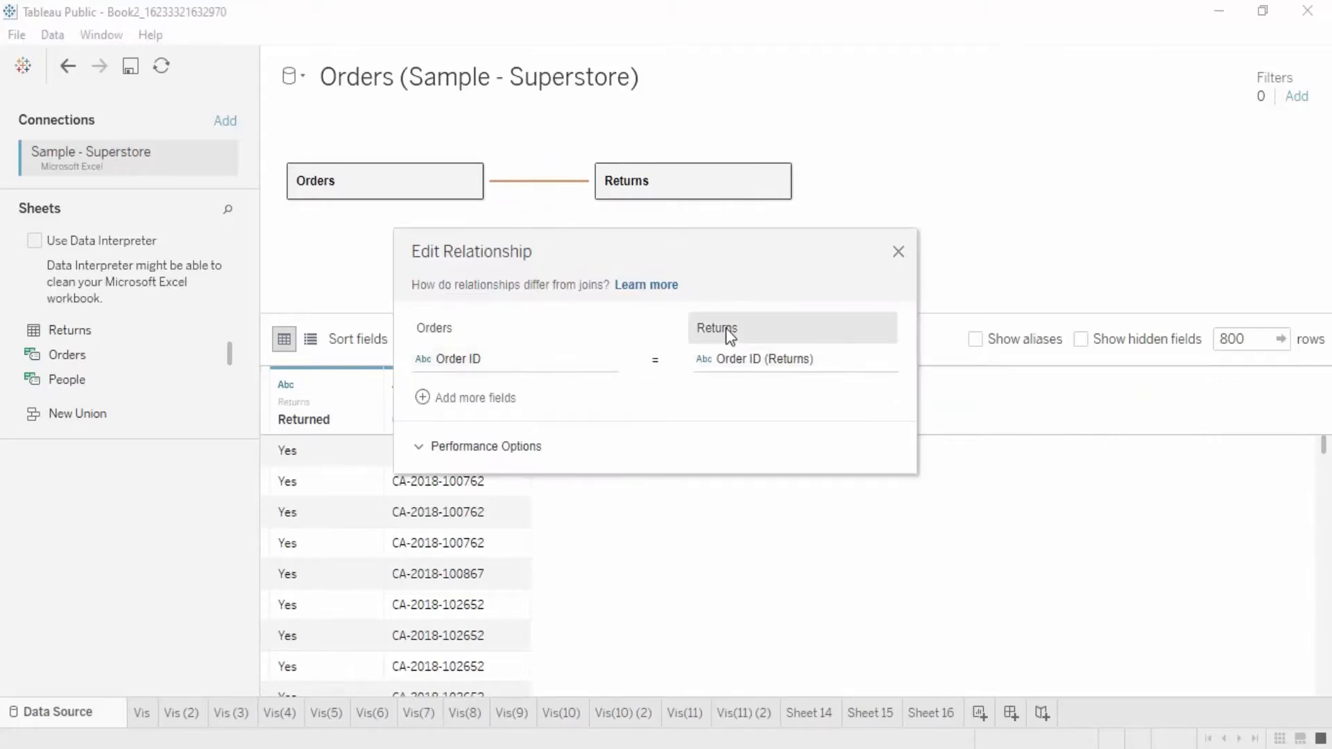
{"action": "left_click", "coordinate": [513, 447]}
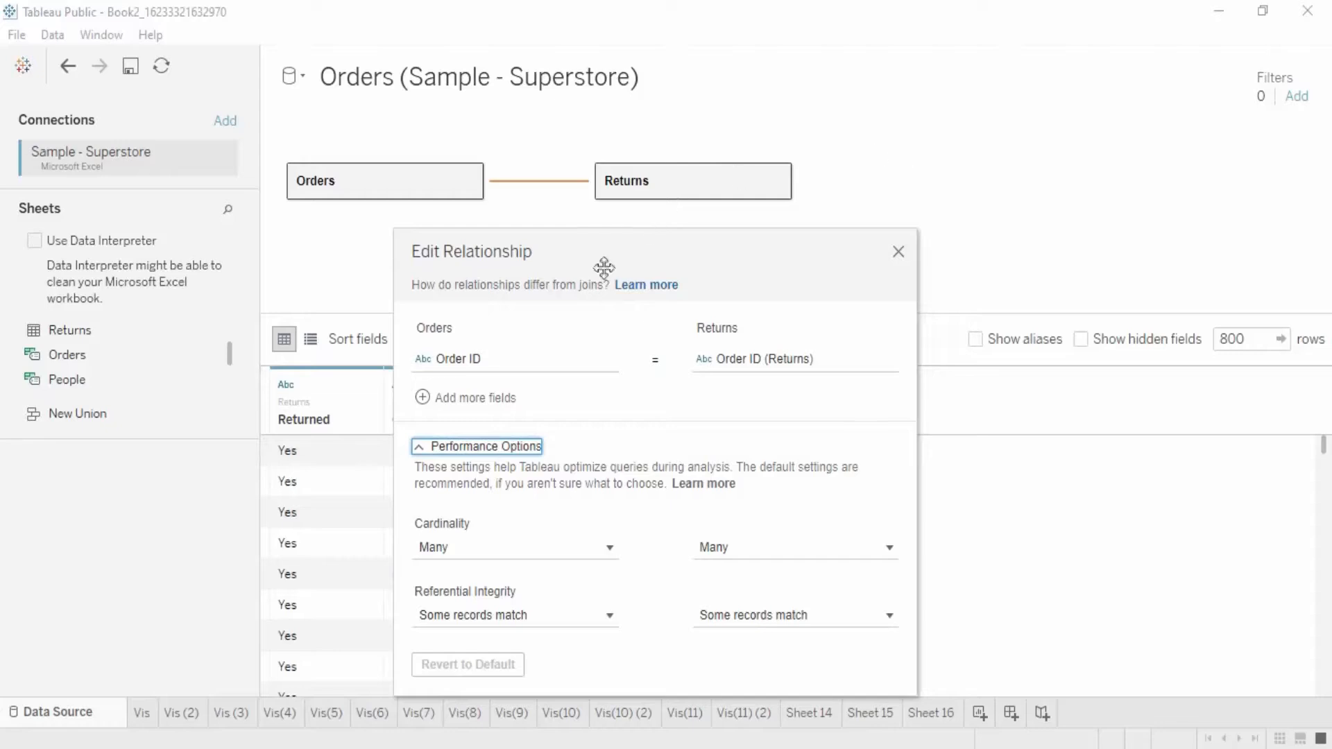
Step: Examine the Orders and Returns fields available for matching in the relationship, and close its editor without changes
{"action": "left_click", "coordinate": [586, 365]}
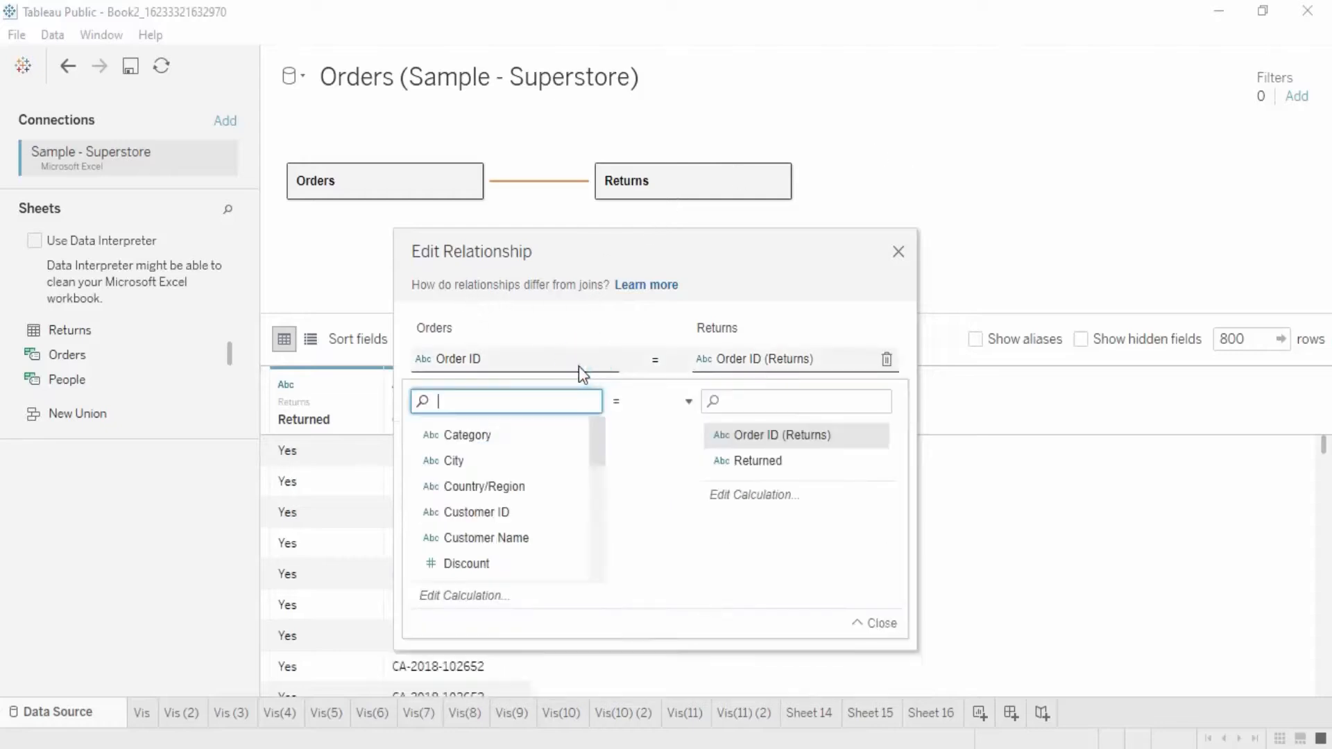
{"action": "scroll", "coordinate": [501, 513], "scroll_direction": "down", "scroll_amount": 3}
{"action": "scroll", "coordinate": [507, 569], "scroll_direction": "down", "scroll_amount": 2}
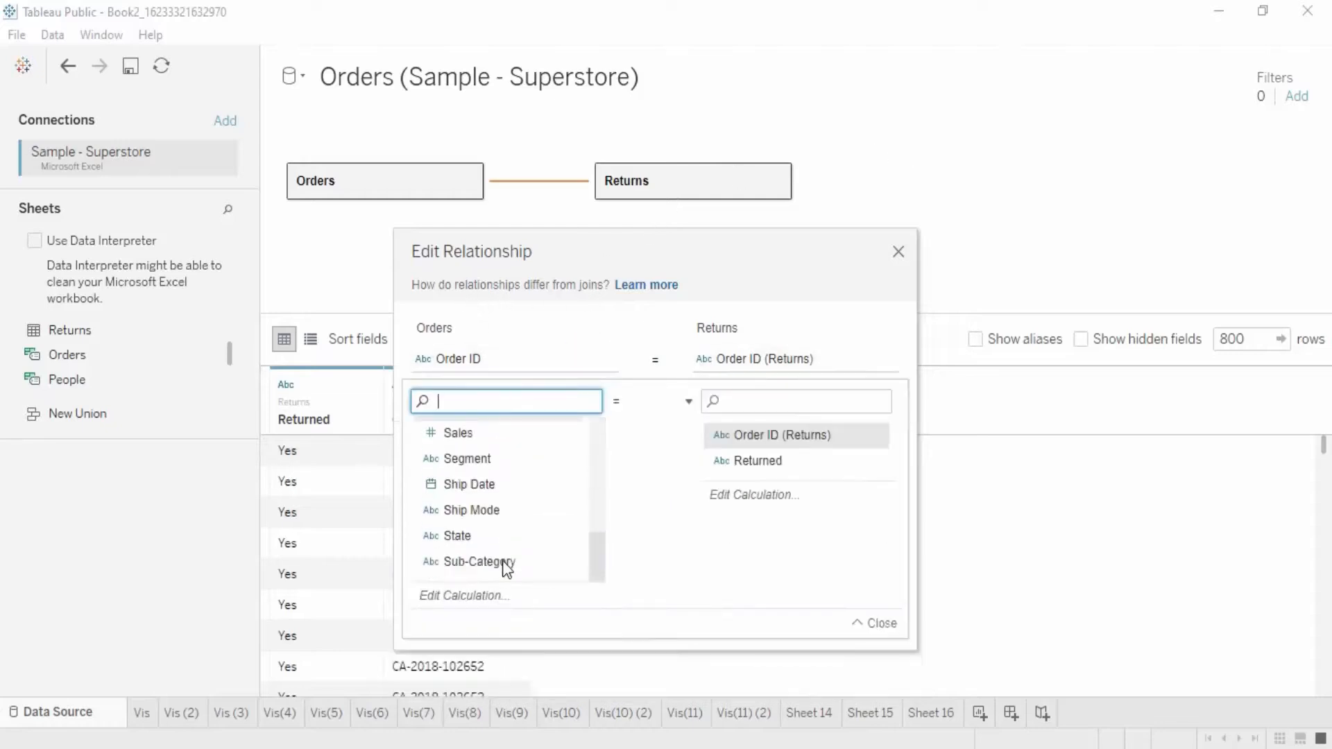
{"action": "scroll", "coordinate": [507, 569], "scroll_direction": "up", "scroll_amount": 5}
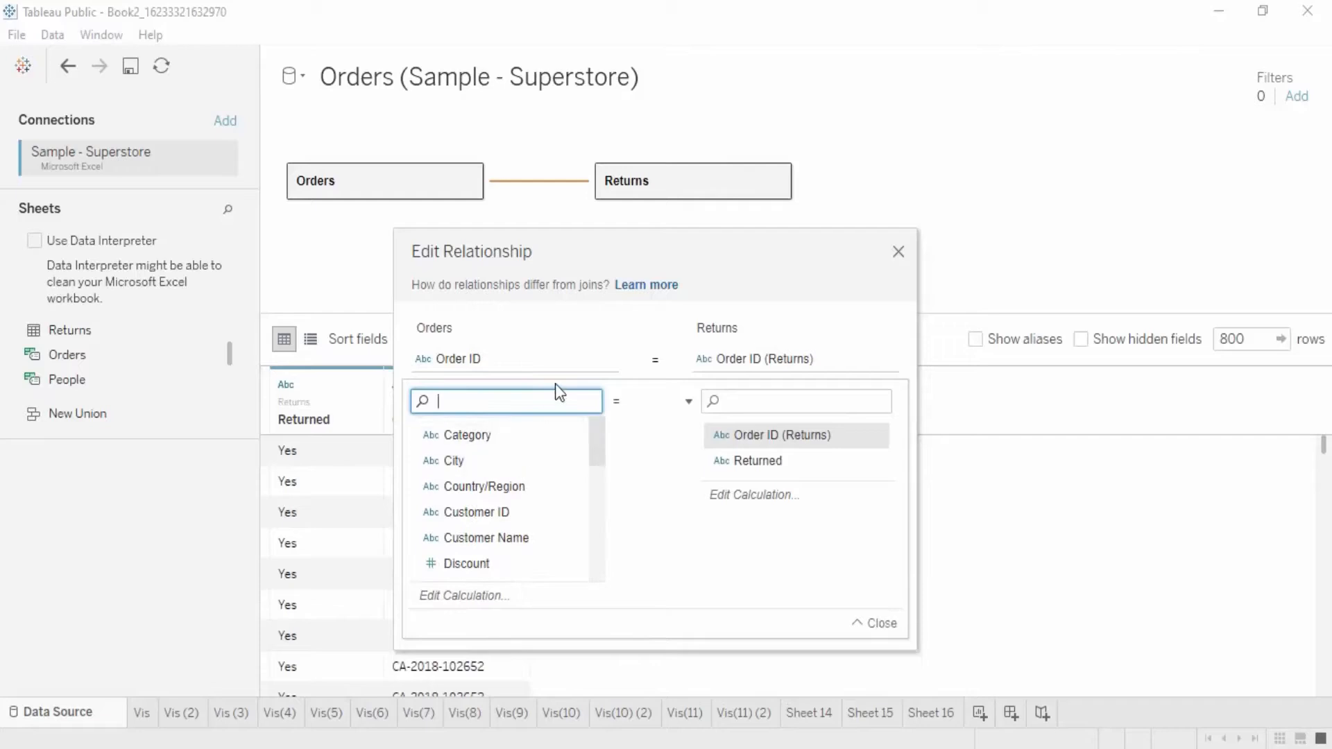
{"action": "left_click", "coordinate": [570, 376]}
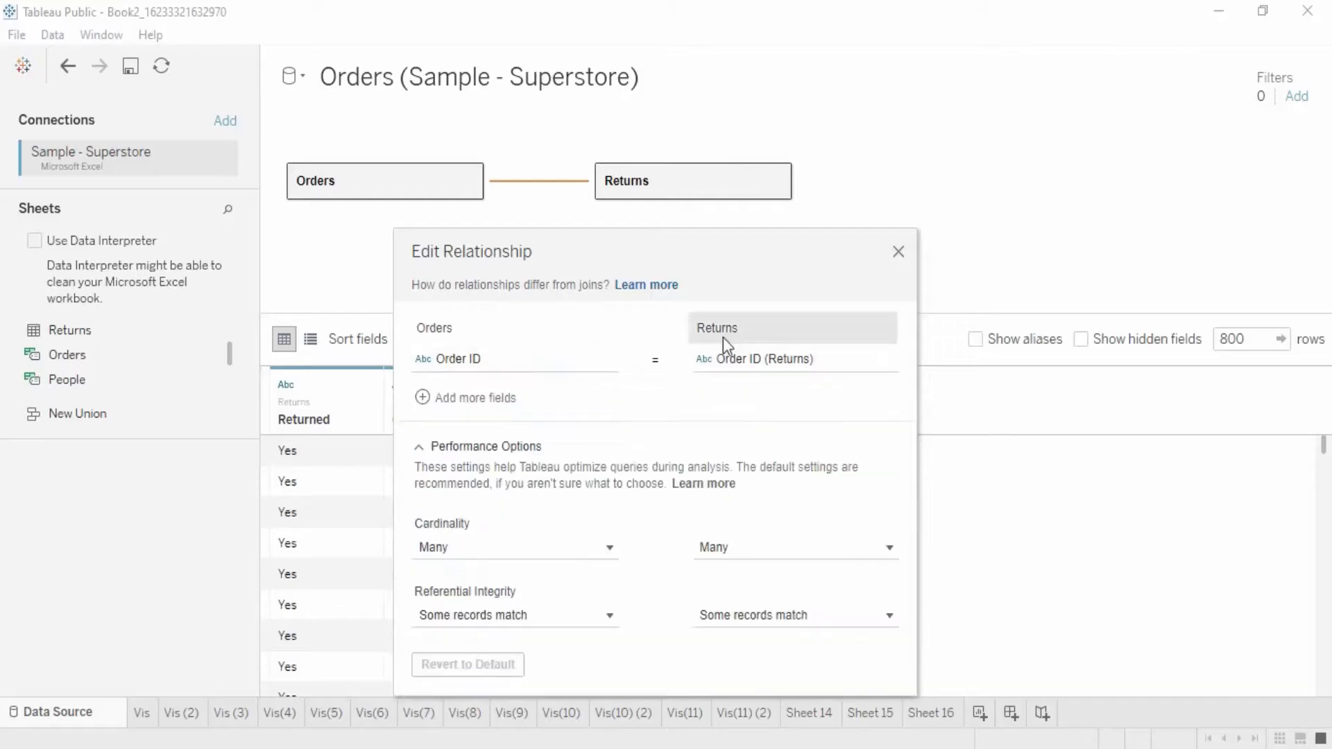
{"action": "left_click", "coordinate": [756, 373]}
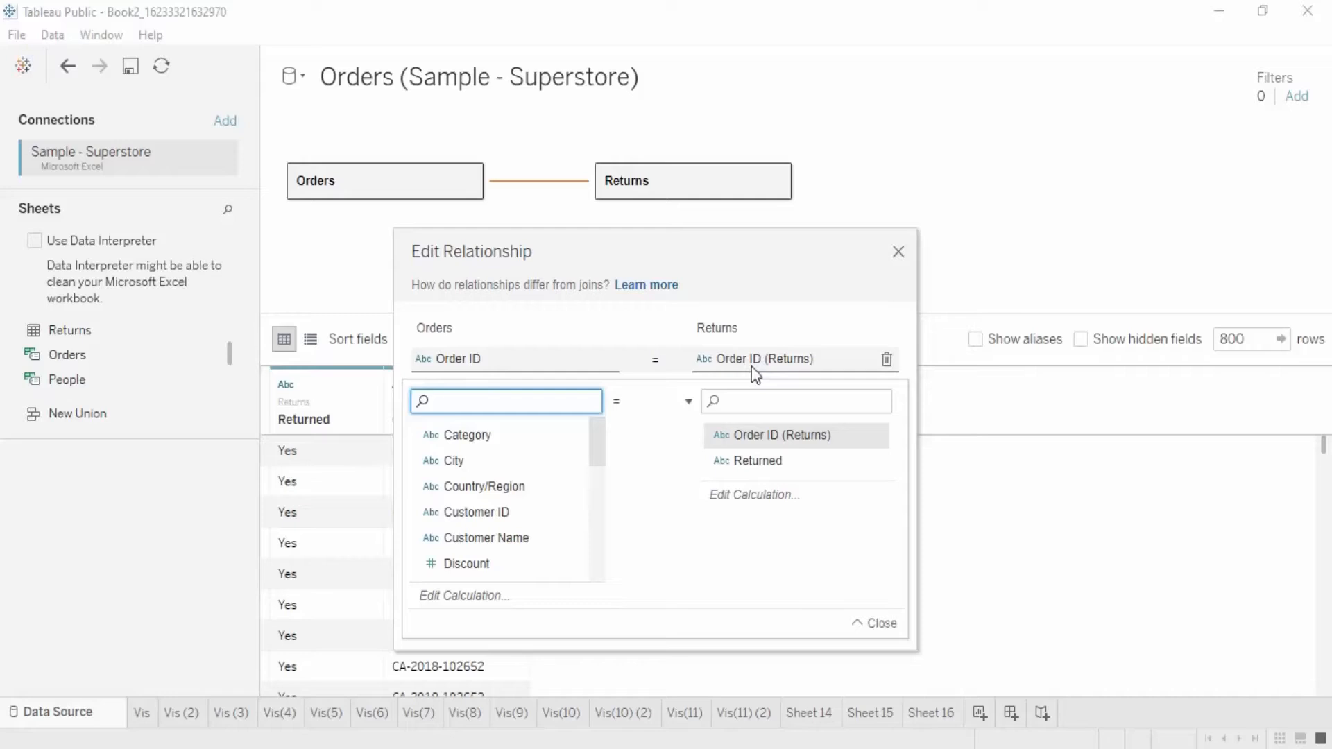
{"action": "left_click", "coordinate": [547, 368]}
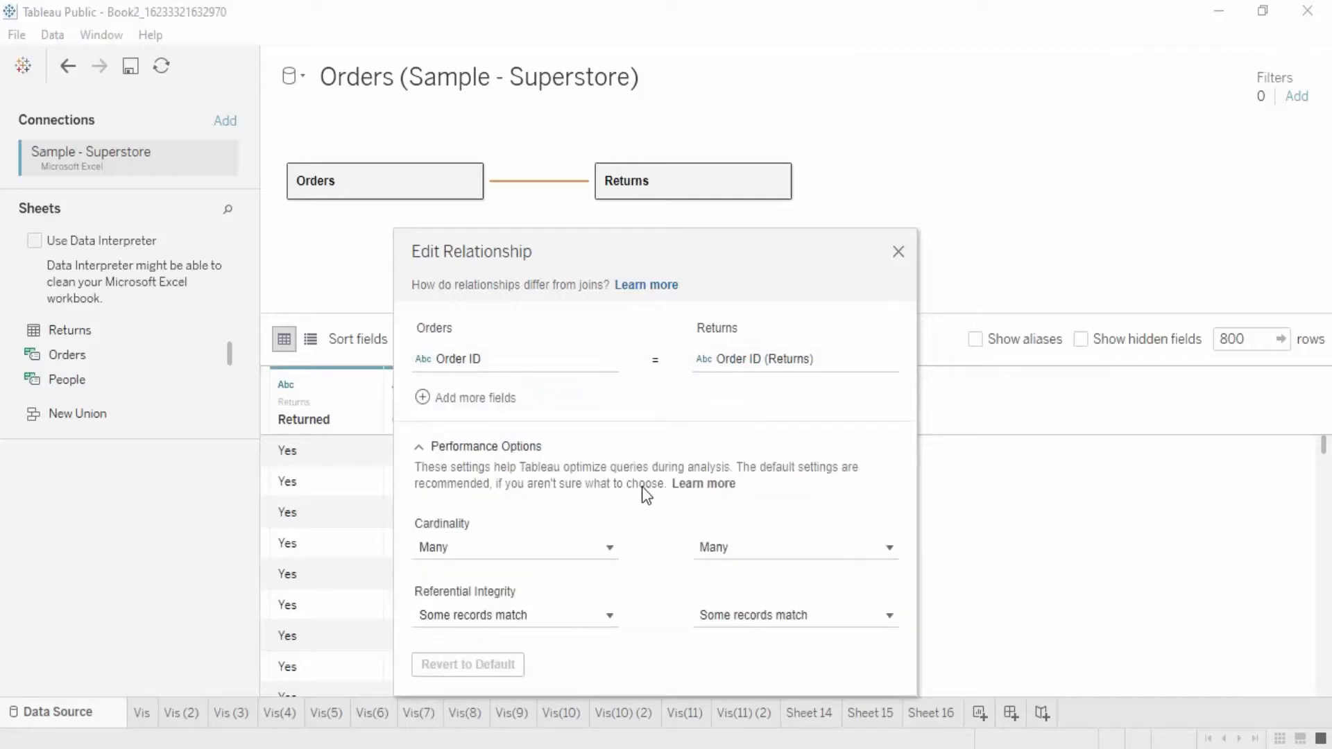
{"action": "left_click", "coordinate": [901, 256]}
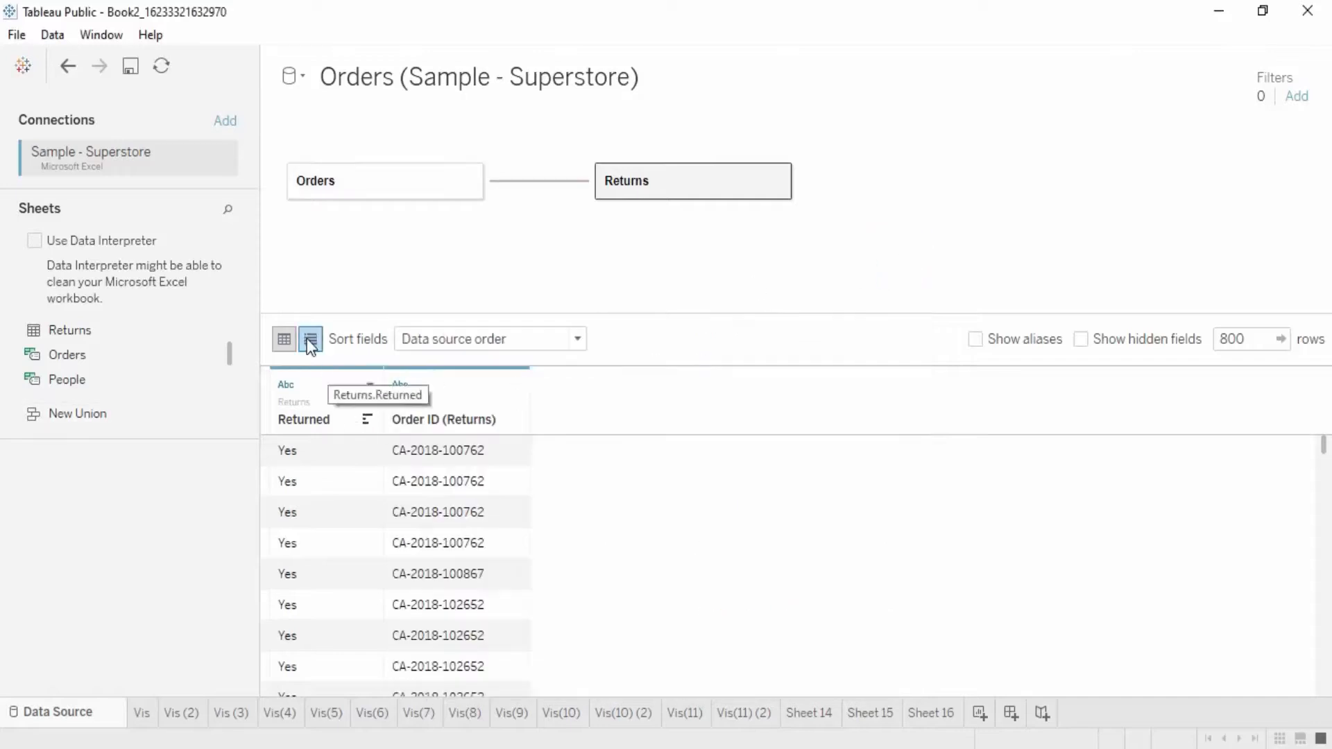
Step: Check the field sorting options without changing them, and display the Orders table's data in the grid
{"action": "left_click", "coordinate": [483, 346]}
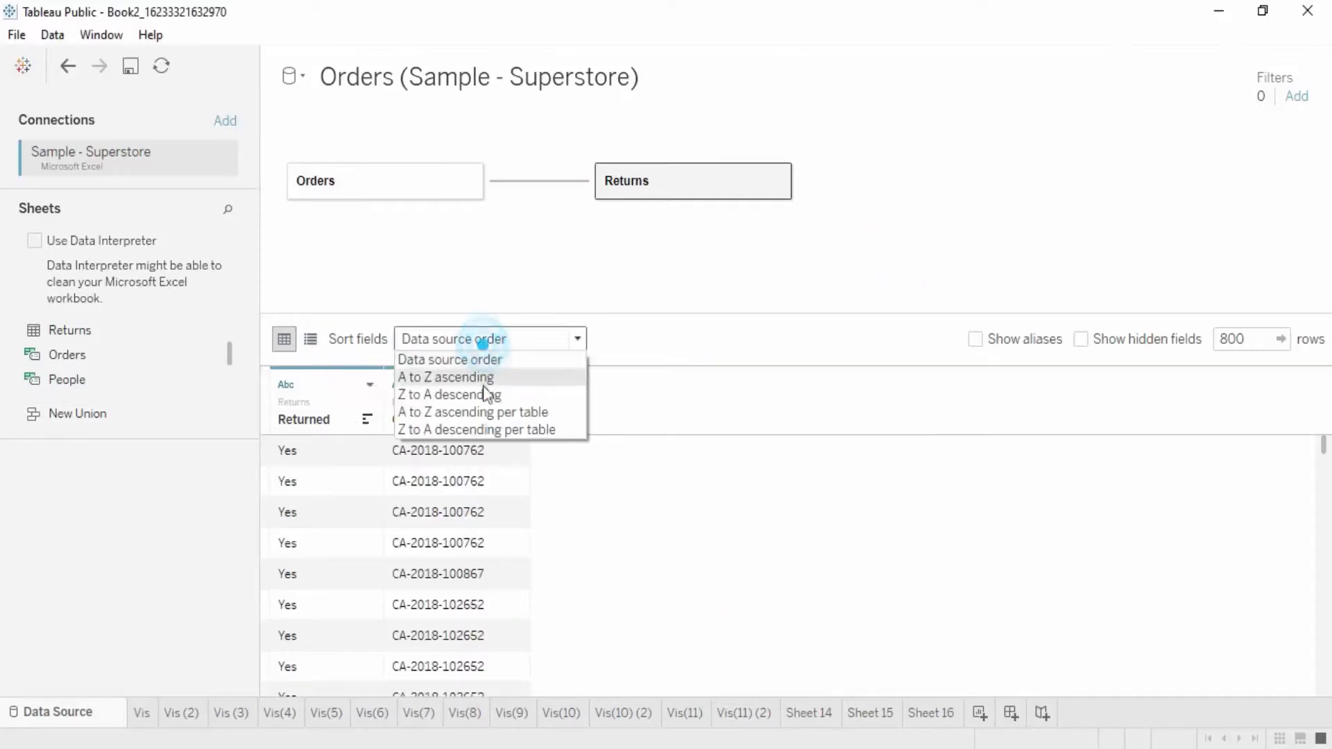
{"action": "left_click", "coordinate": [834, 430]}
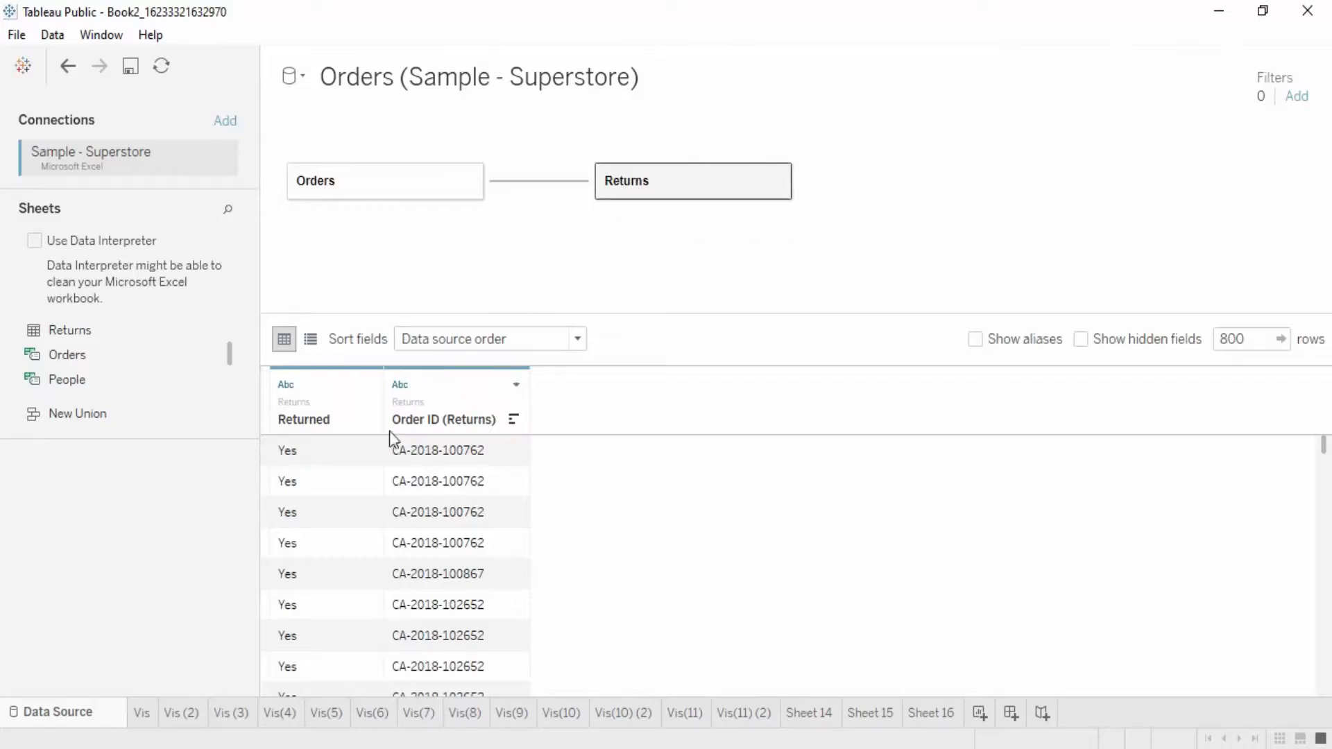
{"action": "left_click", "coordinate": [424, 179]}
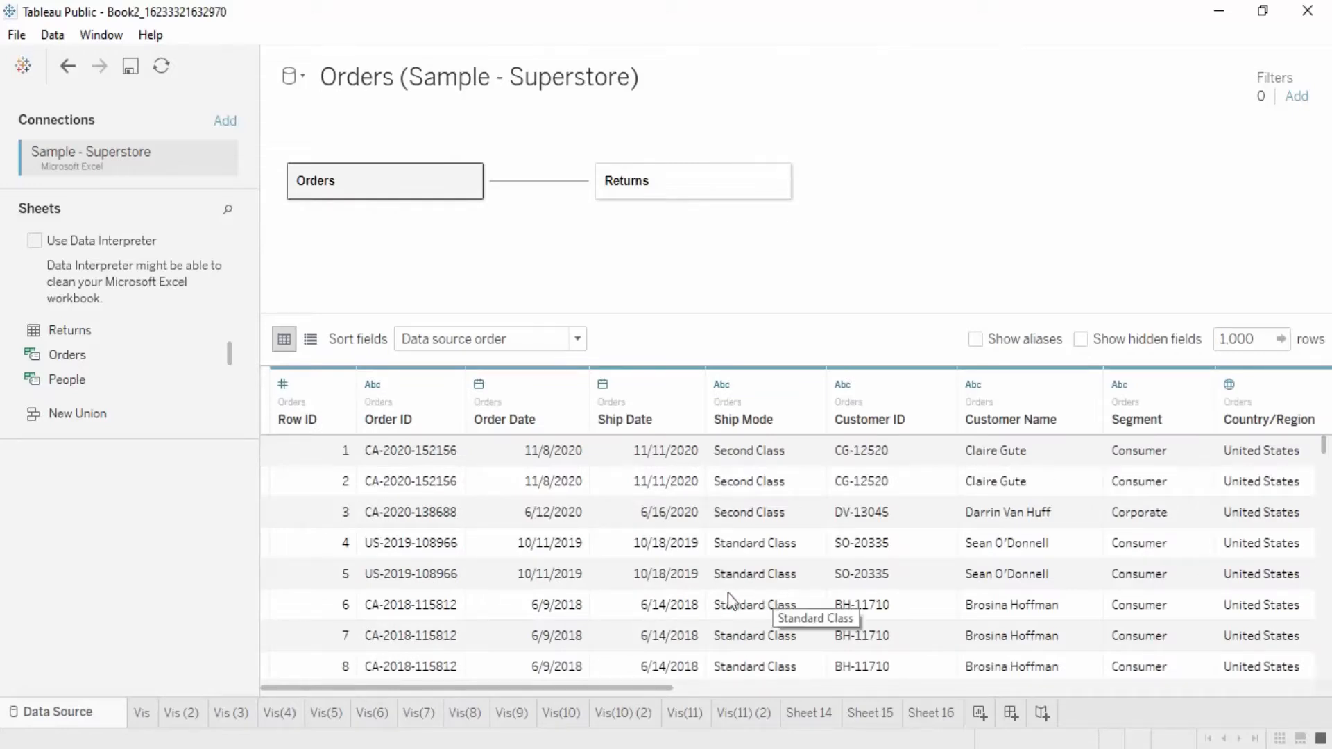
Step: Open Sheet 16 and review the fields listed under the Orders and Returns tables
{"action": "left_click", "coordinate": [930, 712]}
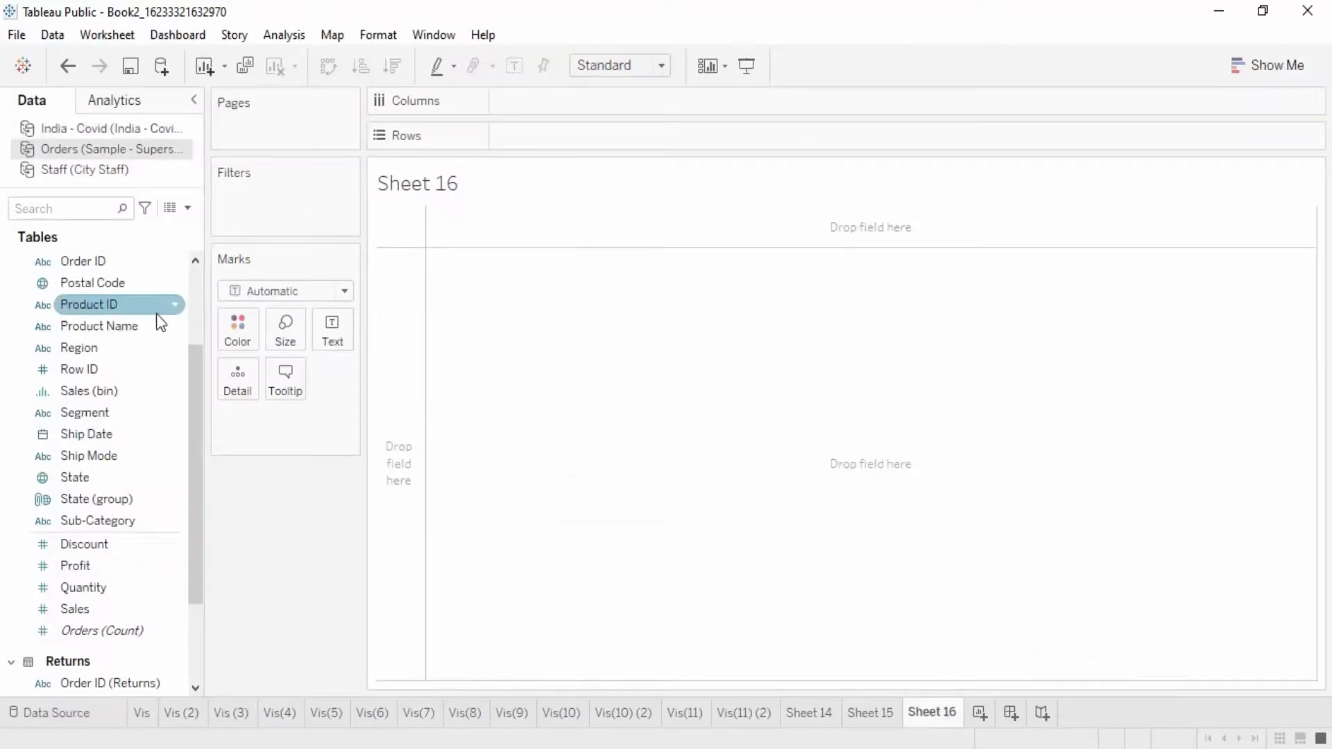
{"action": "right_click", "coordinate": [172, 266]}
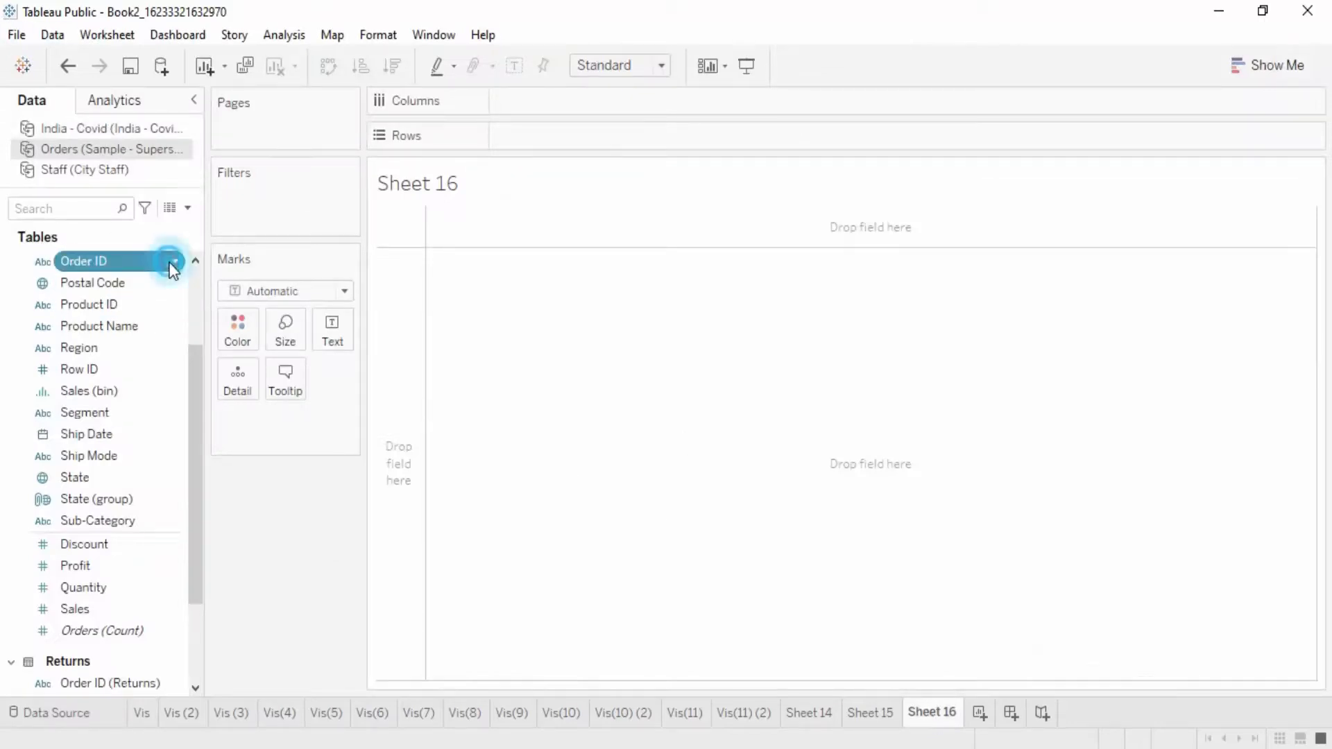
{"action": "left_click", "coordinate": [9, 259]}
{"action": "scroll", "coordinate": [124, 561], "scroll_direction": "down", "scroll_amount": 1}
{"action": "scroll", "coordinate": [122, 559], "scroll_direction": "down", "scroll_amount": 1}
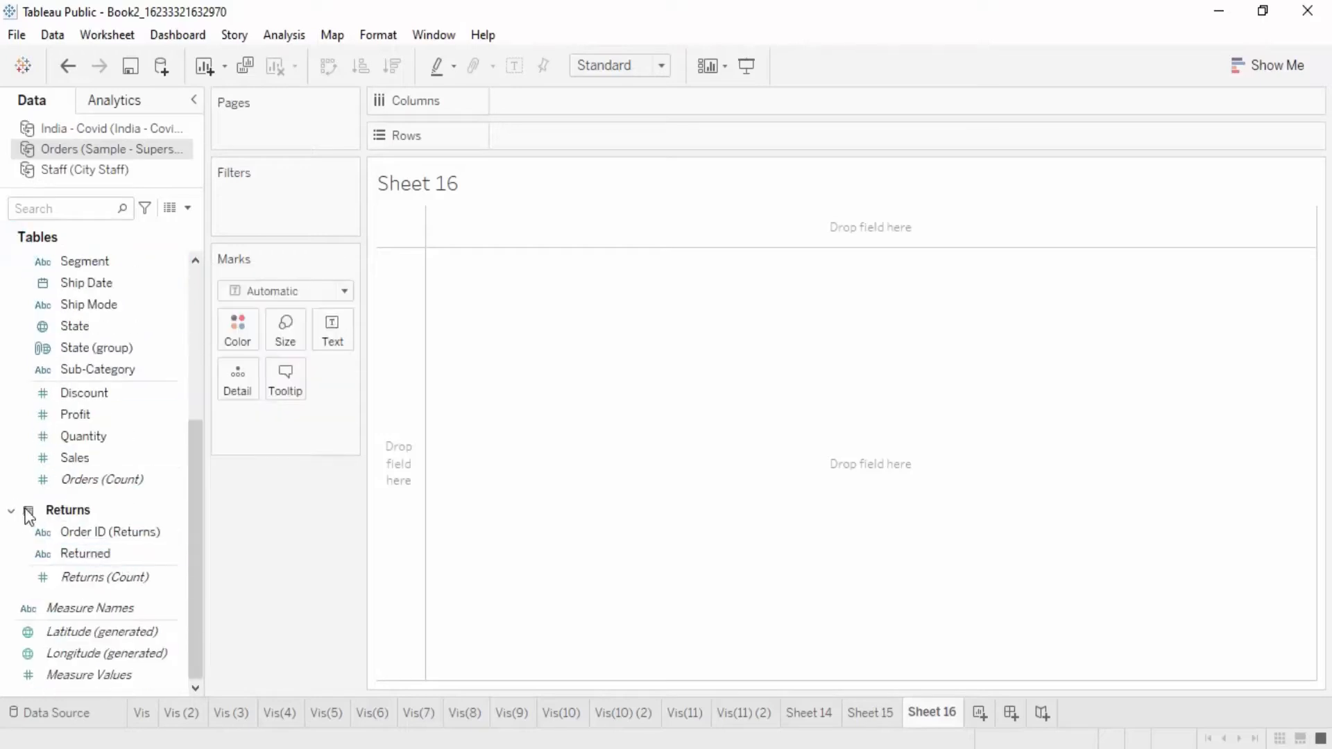
{"action": "left_click", "coordinate": [10, 509]}
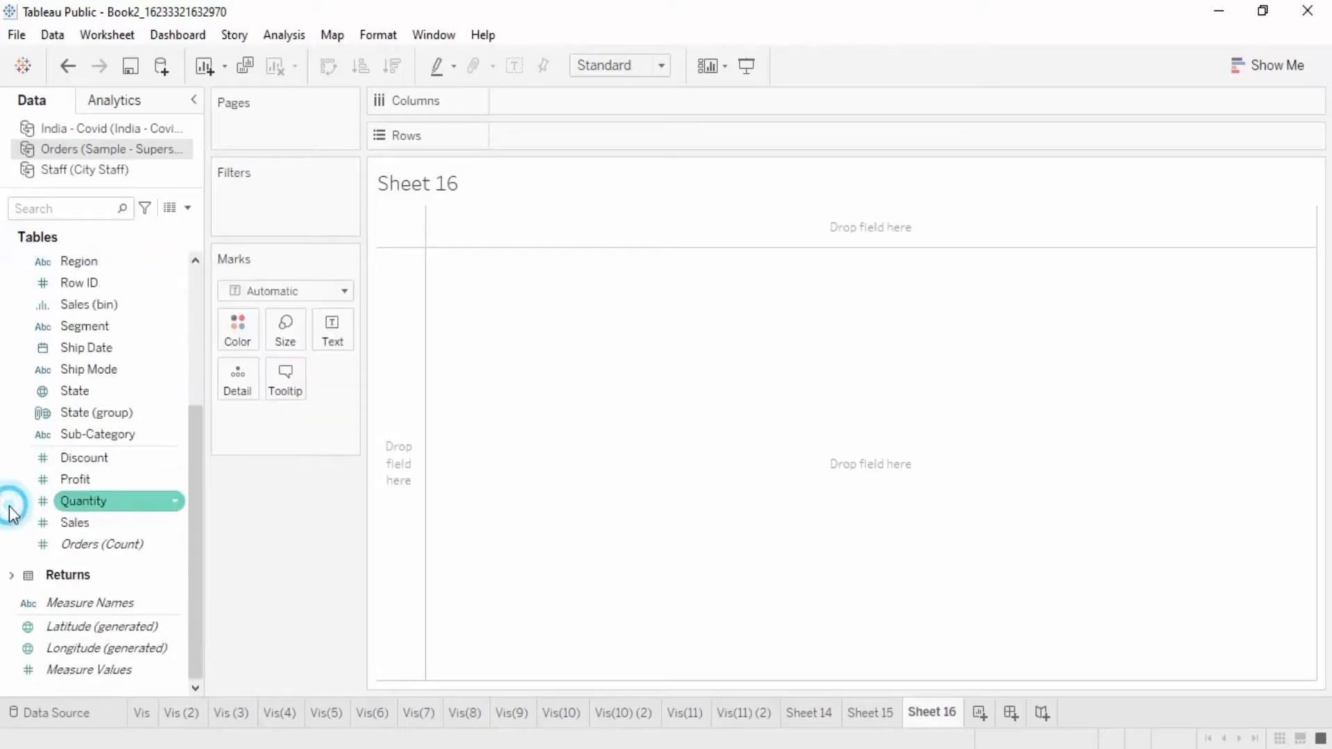
{"action": "left_click", "coordinate": [11, 575]}
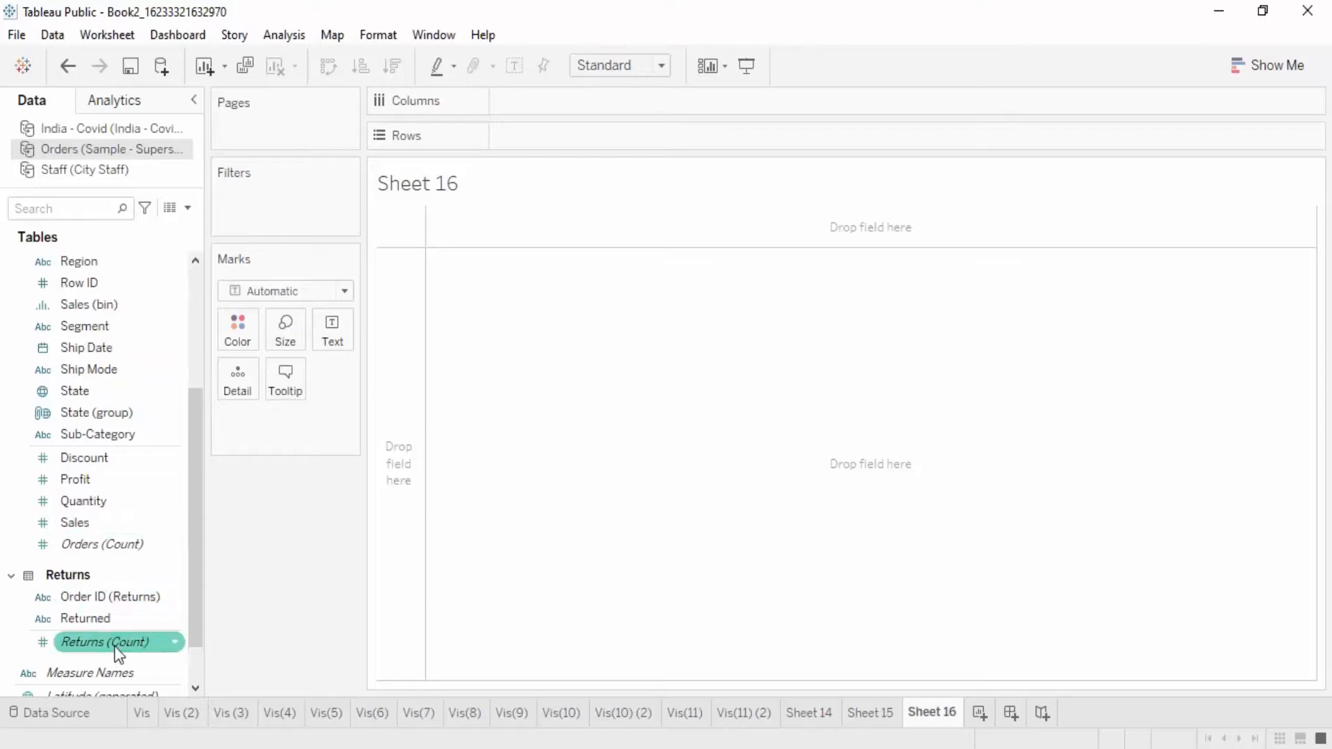
Step: Show the Returns count as text on Sheet 16, and remove it from the marks again
{"action": "left_click_drag", "start_coordinate": [114, 646], "coordinate": [360, 331]}
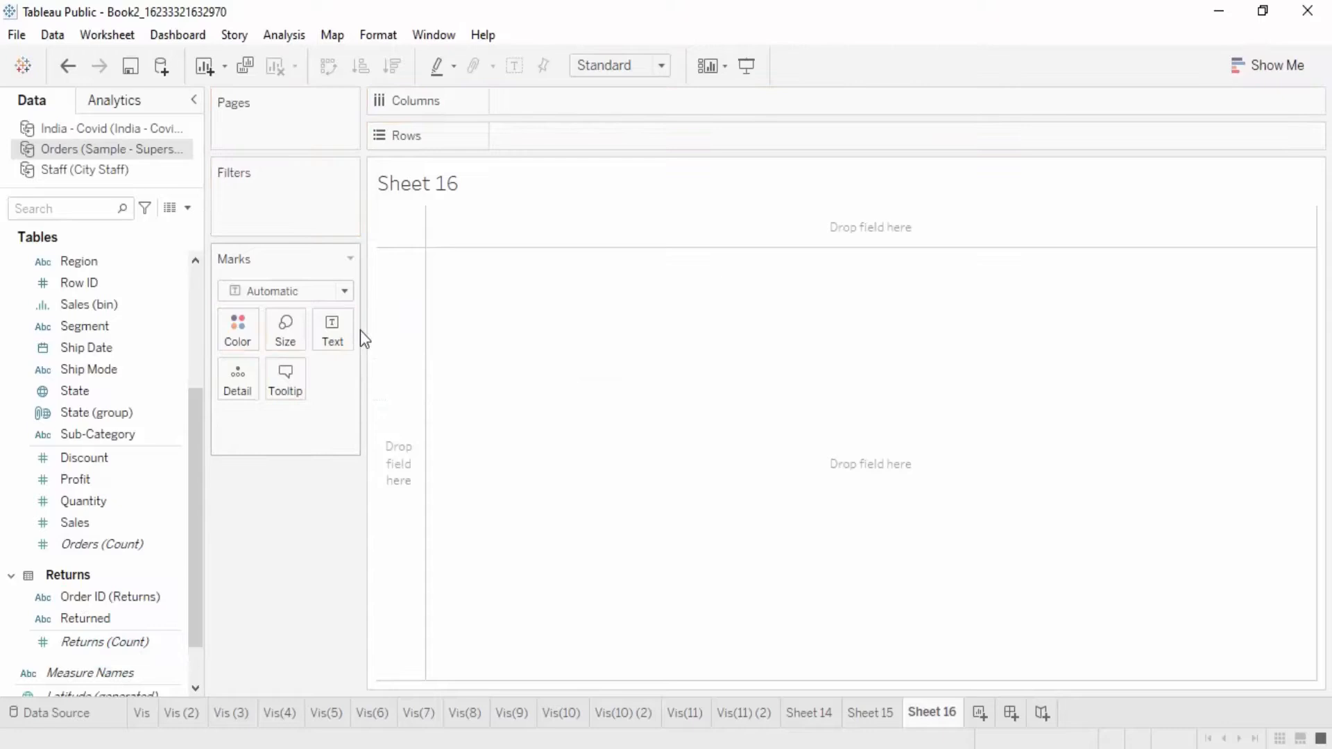
{"action": "left_click", "coordinate": [115, 646]}
{"action": "left_click_drag", "start_coordinate": [115, 645], "coordinate": [333, 331]}
{"action": "mouse_move", "coordinate": [426, 229]}
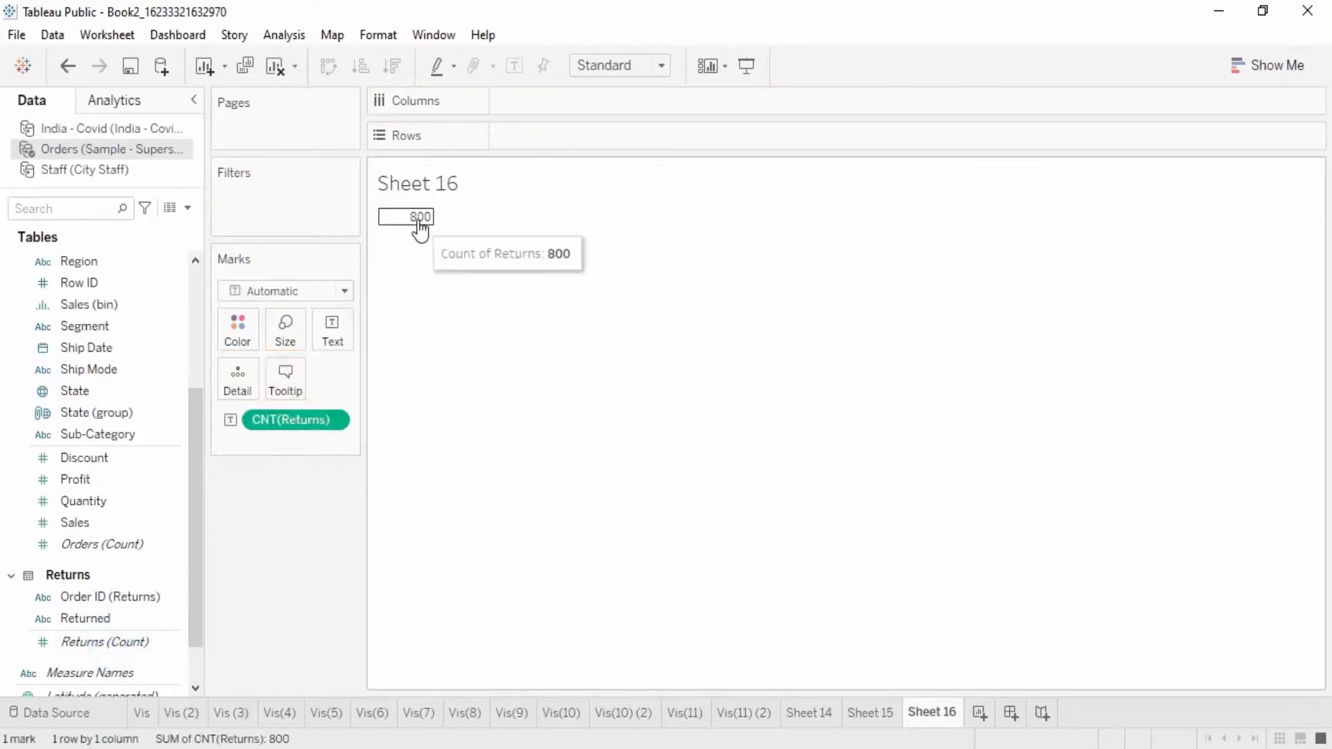
{"action": "left_click_drag", "start_coordinate": [269, 421], "coordinate": [301, 488]}
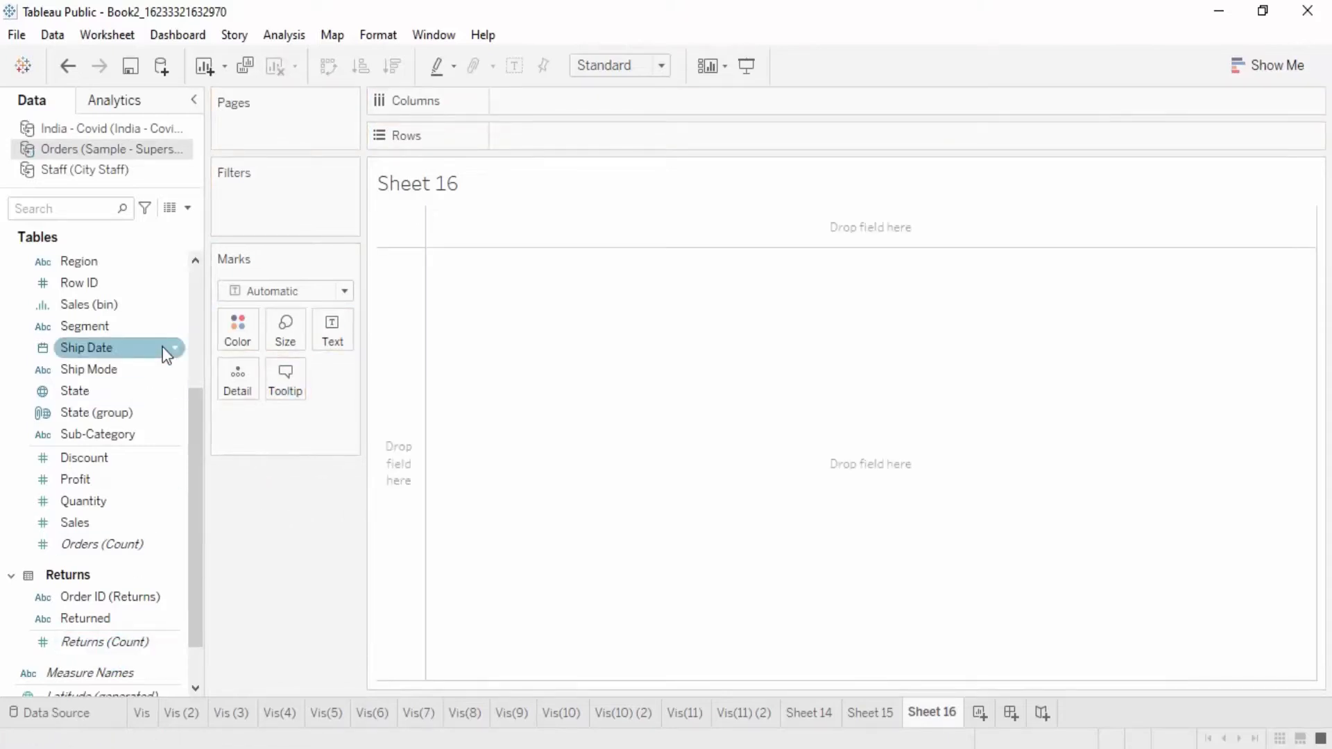
Step: Build a bar chart on Sheet 16 with Sub-Category as columns and the sum of Sales as rows
{"action": "left_click", "coordinate": [107, 433]}
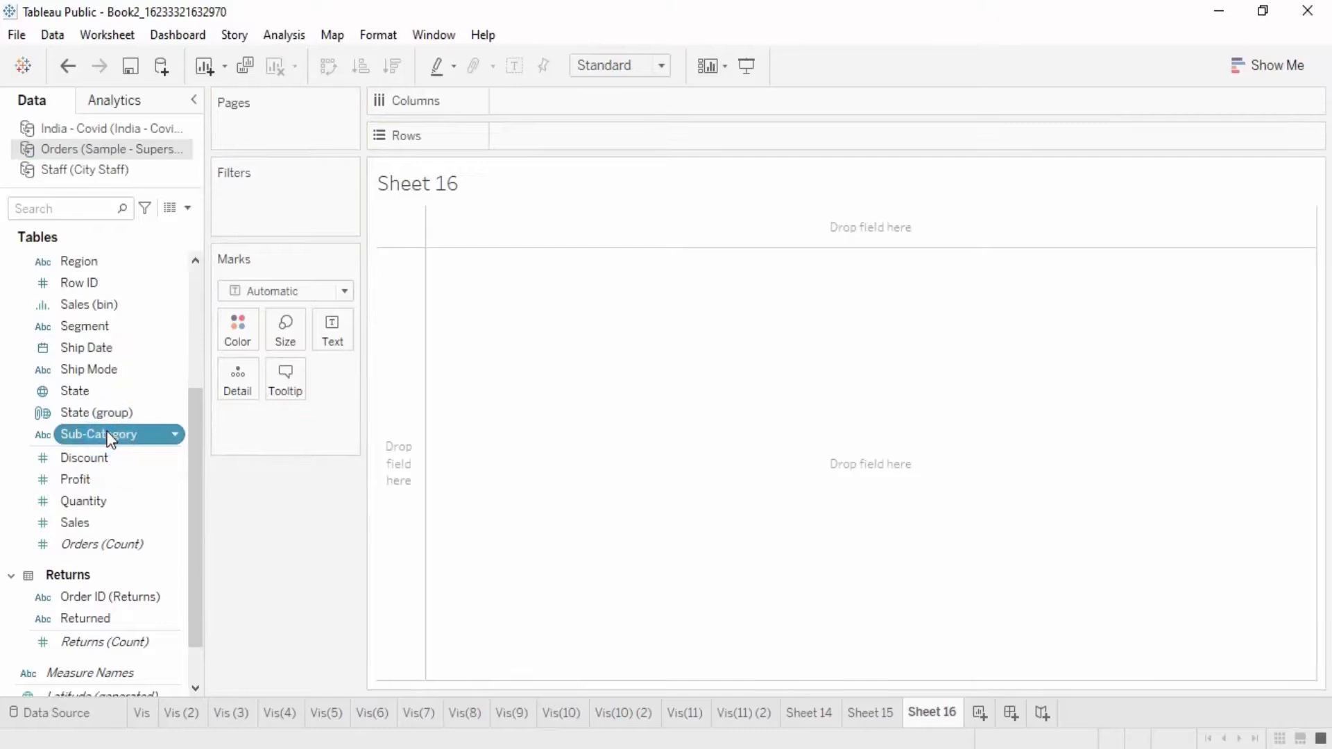
{"action": "left_click_drag", "start_coordinate": [128, 444], "coordinate": [572, 102]}
{"action": "mouse_move", "coordinate": [76, 523]}
{"action": "left_mouse_down"}
{"action": "mouse_move", "coordinate": [727, 101]}
{"action": "mouse_move", "coordinate": [560, 142]}
{"action": "left_mouse_up"}
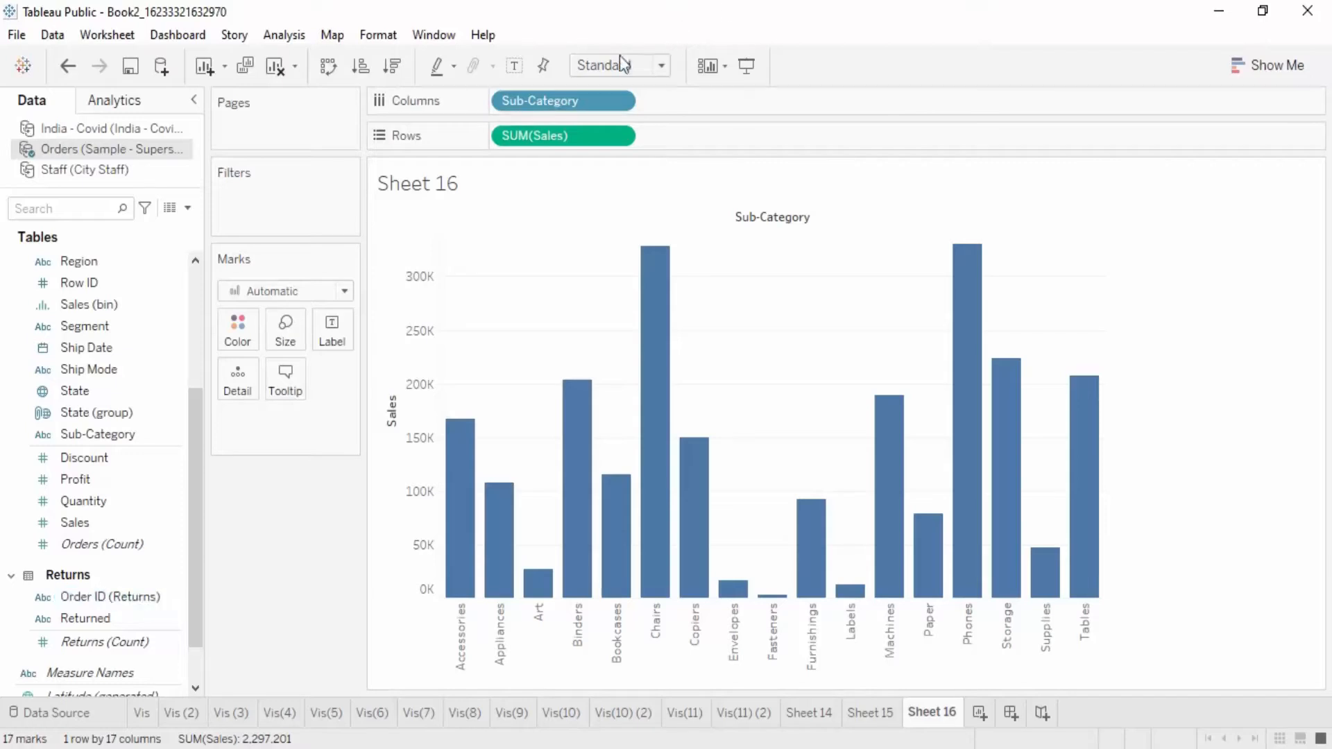
Step: Add Order ID (Returns) to the columns after Sub-Category and aggregate it as a Count measure
{"action": "mouse_move", "coordinate": [108, 610]}
{"action": "left_mouse_down"}
{"action": "mouse_move", "coordinate": [548, 298]}
{"action": "mouse_move", "coordinate": [705, 100]}
{"action": "left_mouse_up"}
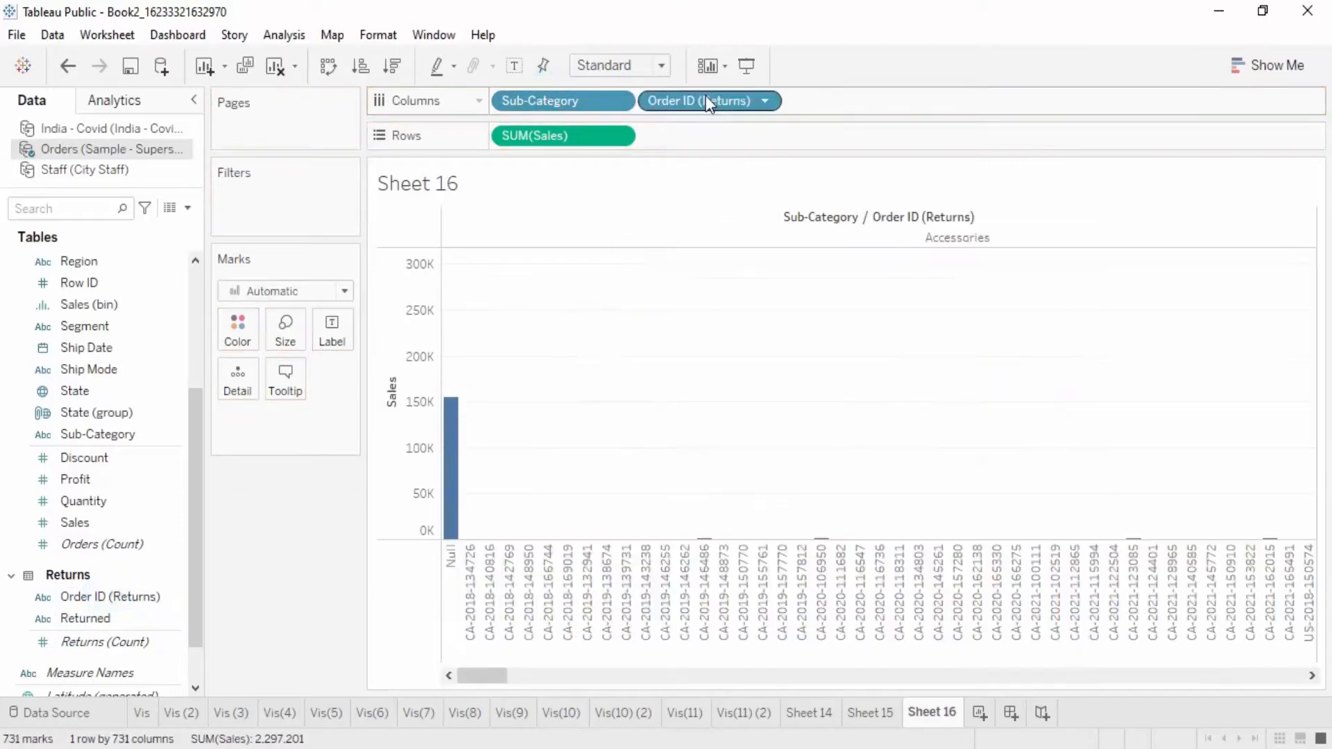
{"action": "left_click_drag", "start_coordinate": [477, 677], "coordinate": [1100, 624]}
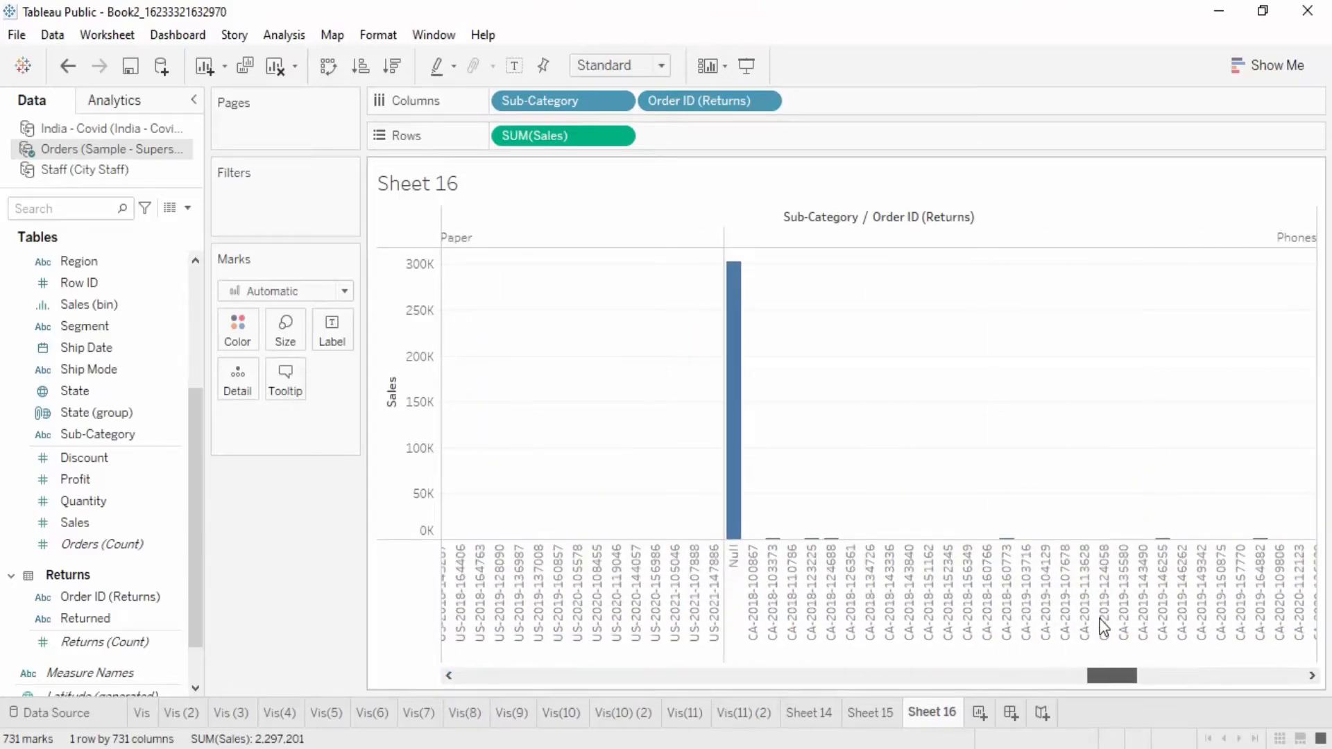
{"action": "left_click", "coordinate": [764, 101]}
{"action": "mouse_move", "coordinate": [786, 388]}
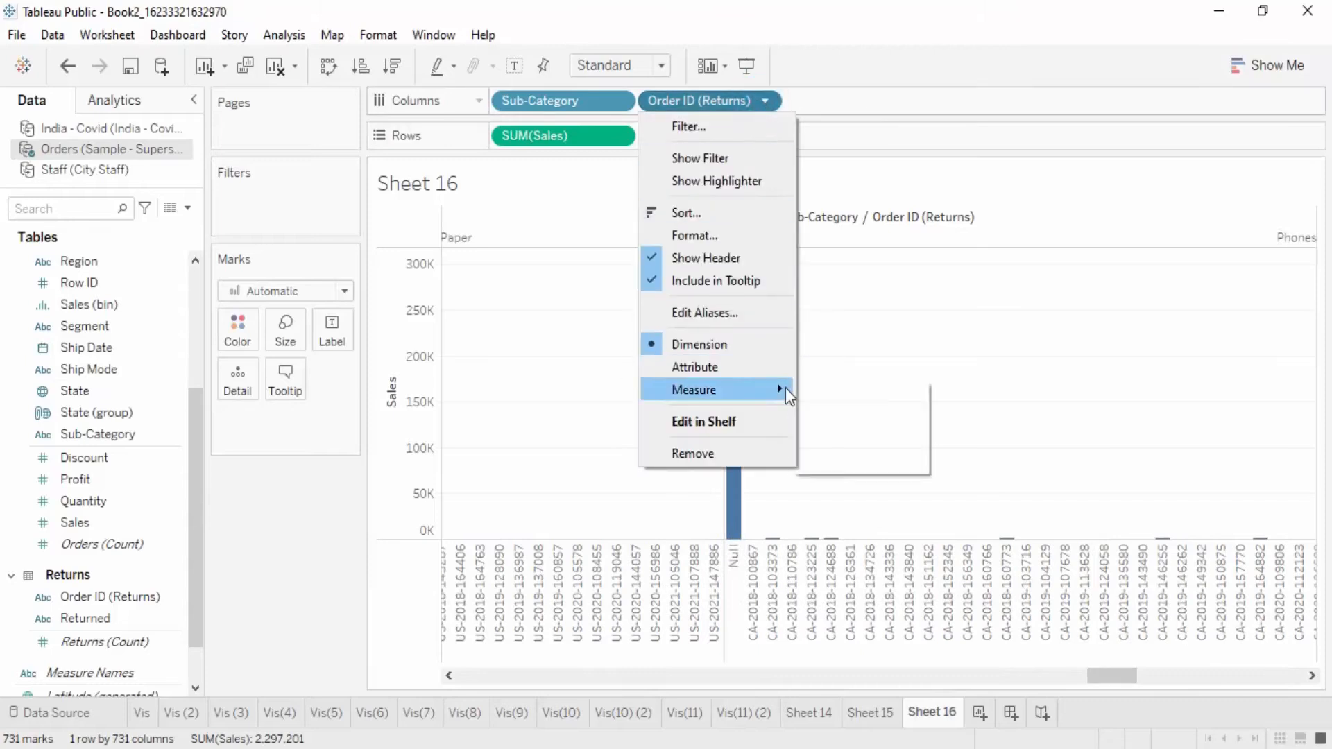
{"action": "left_click", "coordinate": [848, 428]}
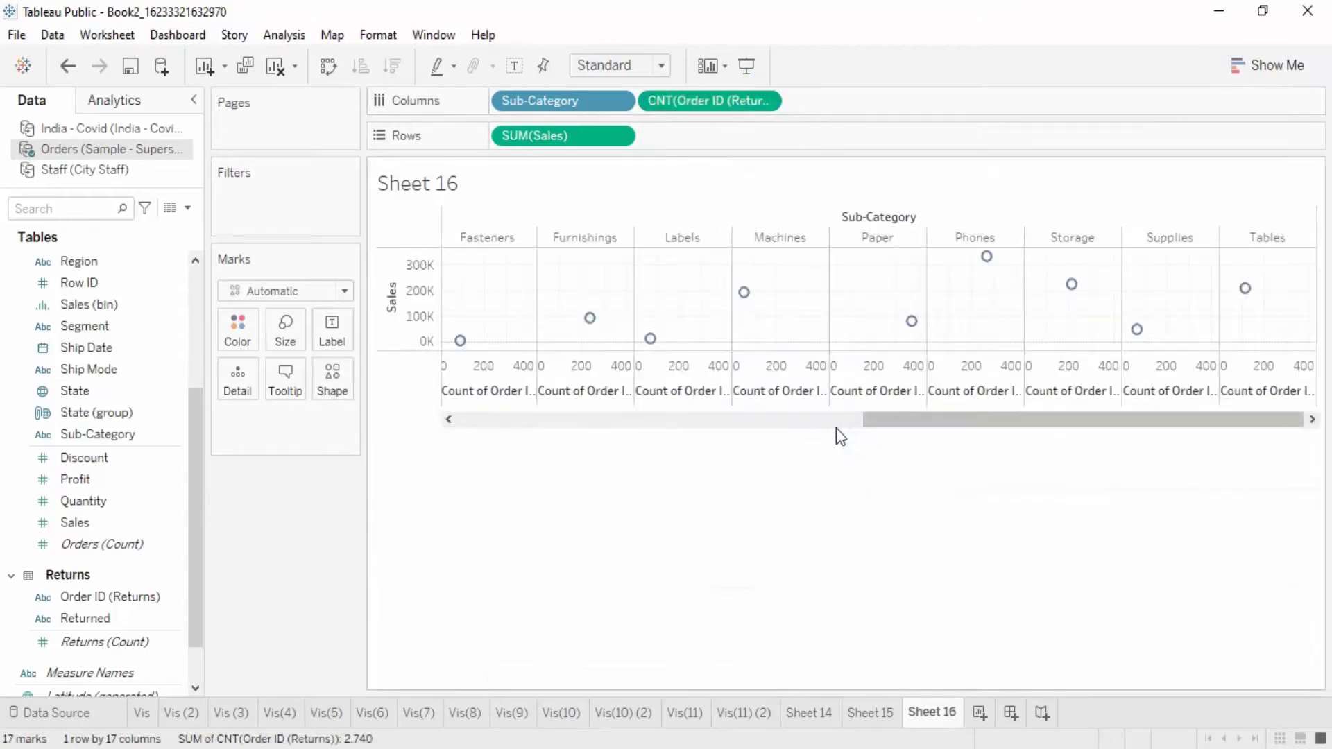
Step: Convert the Sheet 16 scatter plot to a text table of returned order count and Sales by Sub-Category, fitted to the entire view
{"action": "mouse_move", "coordinate": [460, 342]}
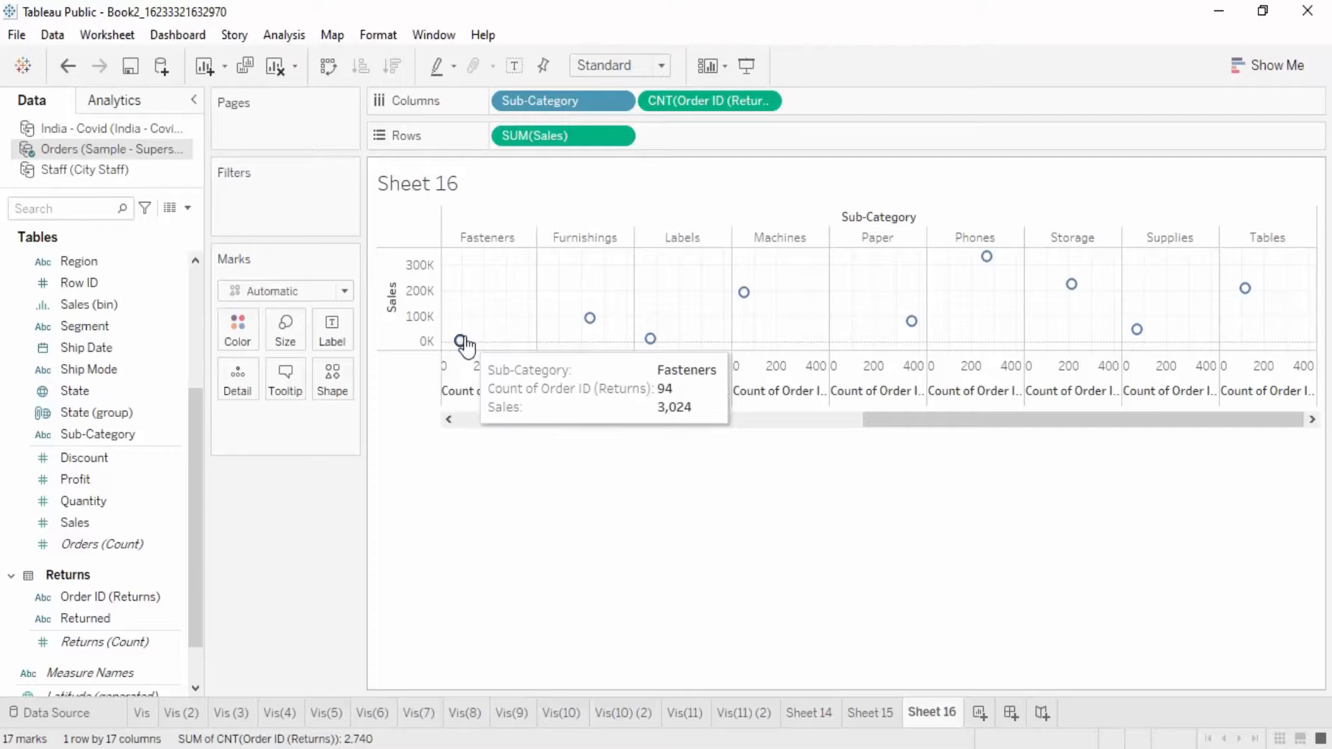
{"action": "mouse_move", "coordinate": [588, 320]}
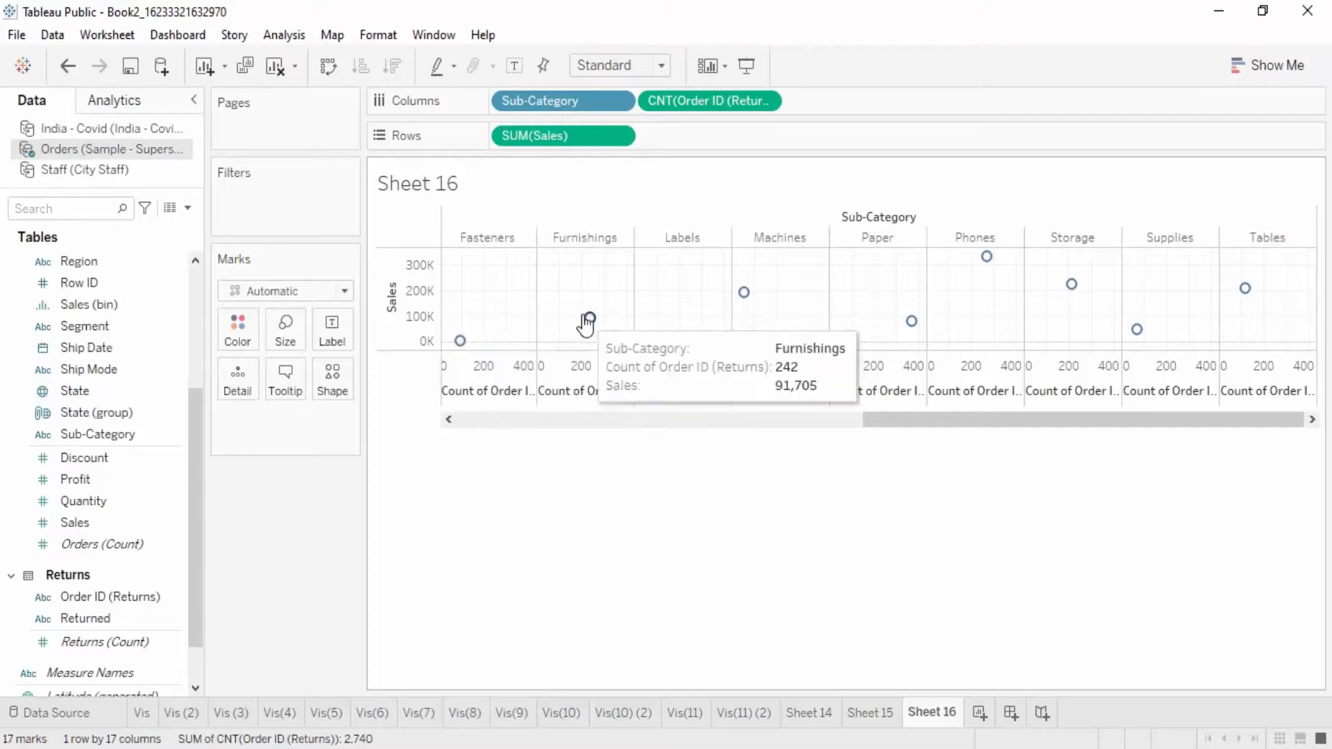
{"action": "left_click", "coordinate": [1263, 68]}
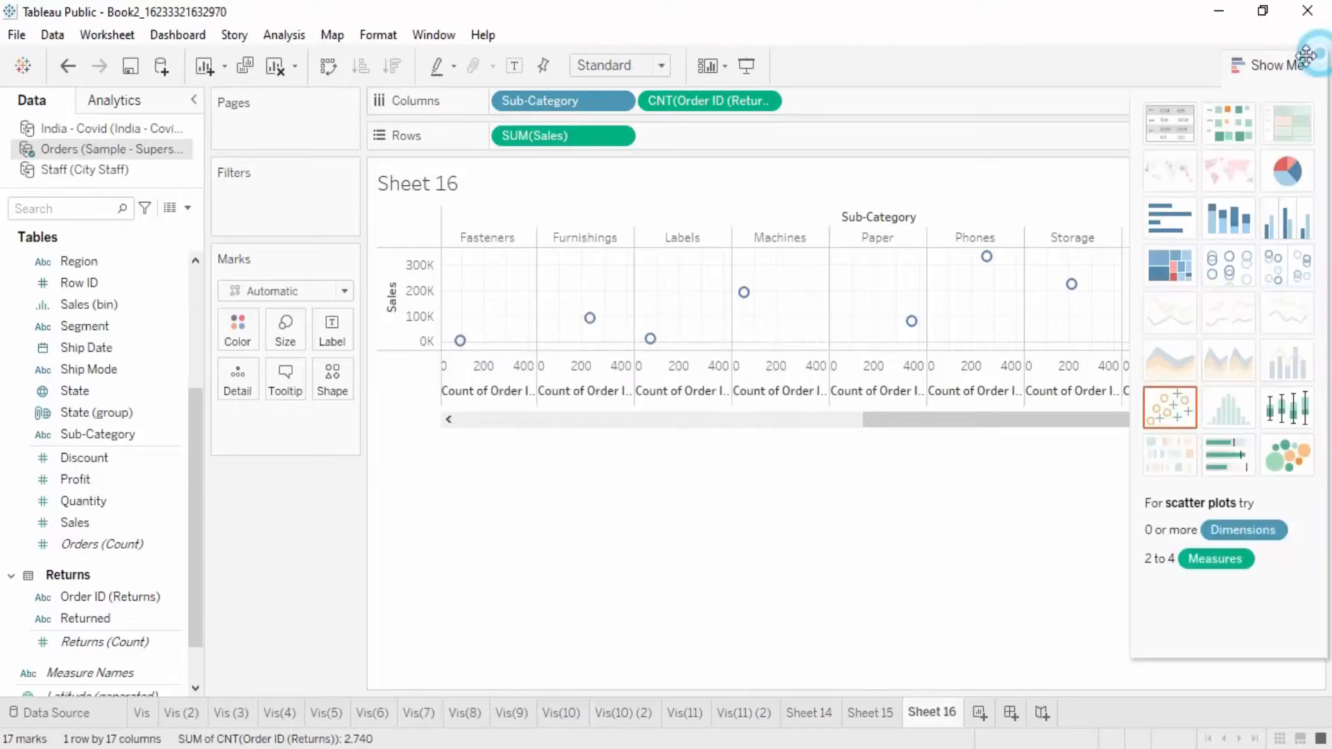
{"action": "left_click", "coordinate": [1165, 142]}
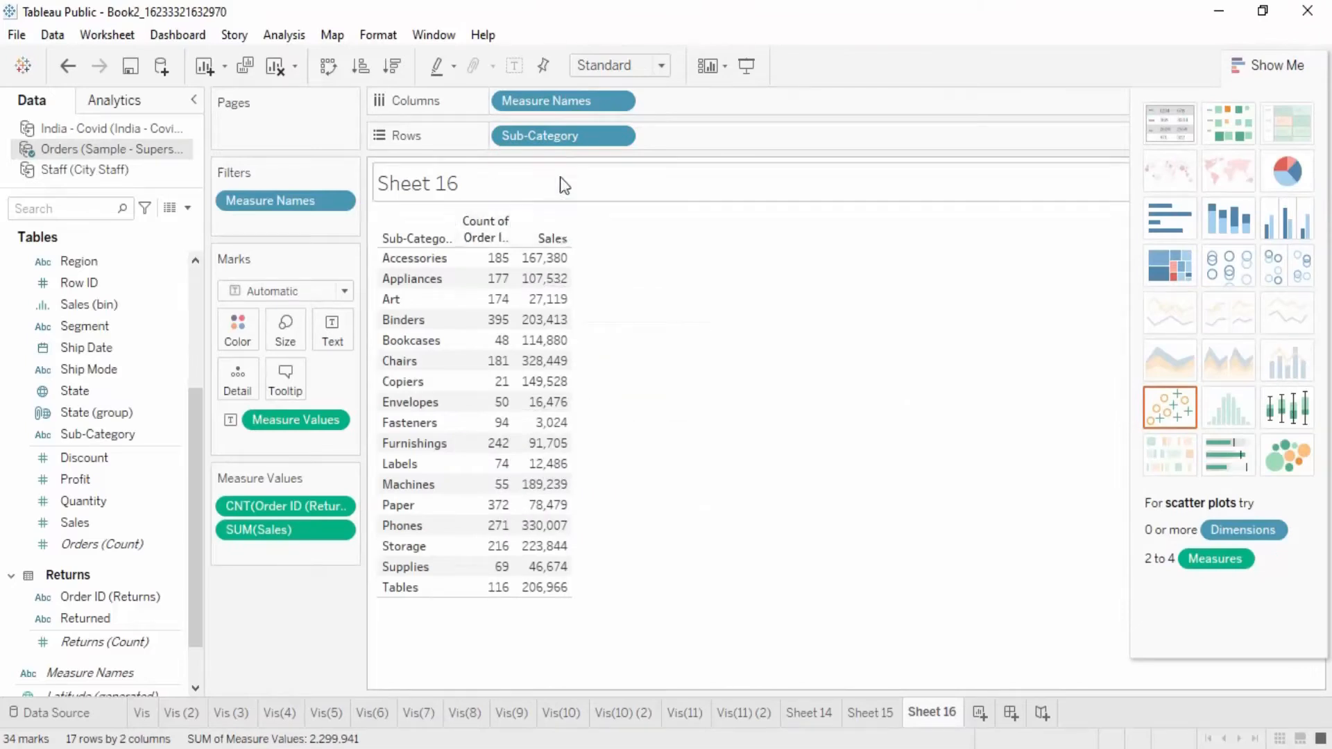
{"action": "left_click", "coordinate": [623, 66]}
{"action": "left_click", "coordinate": [648, 136]}
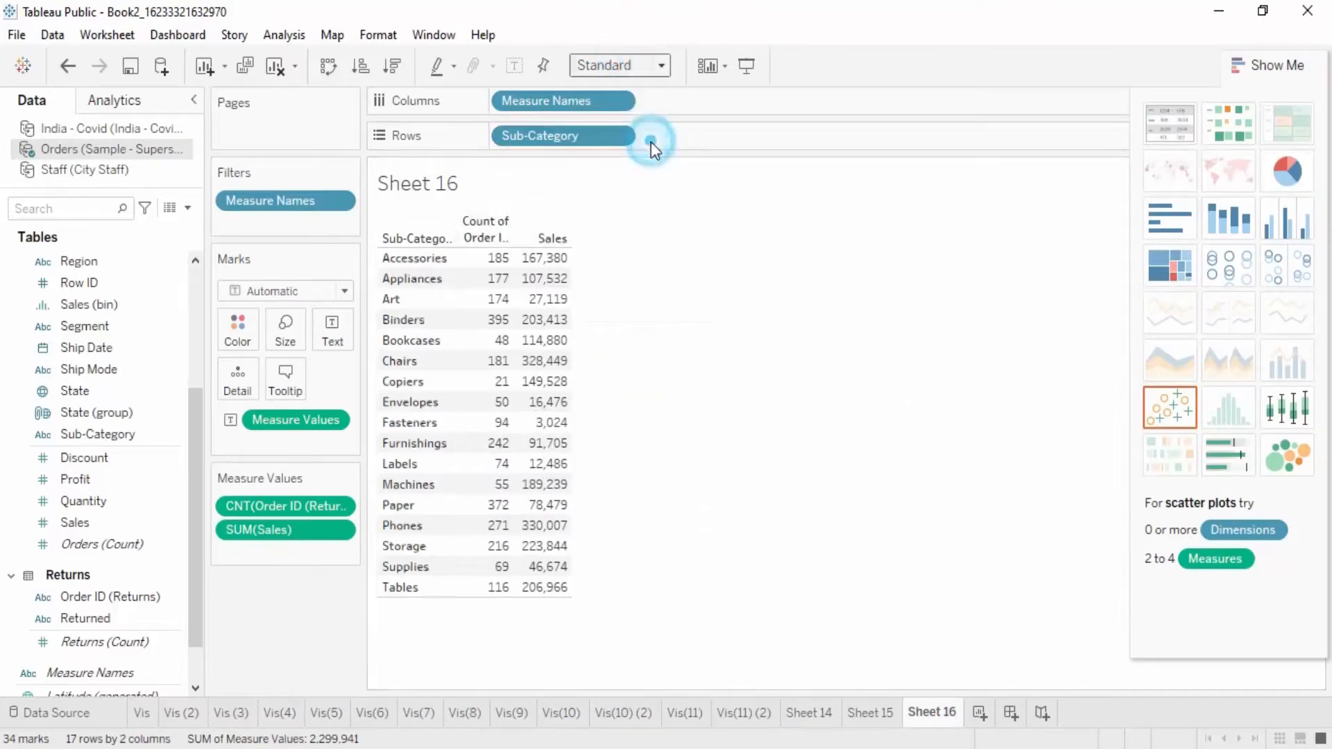
{"action": "left_click", "coordinate": [1302, 62]}
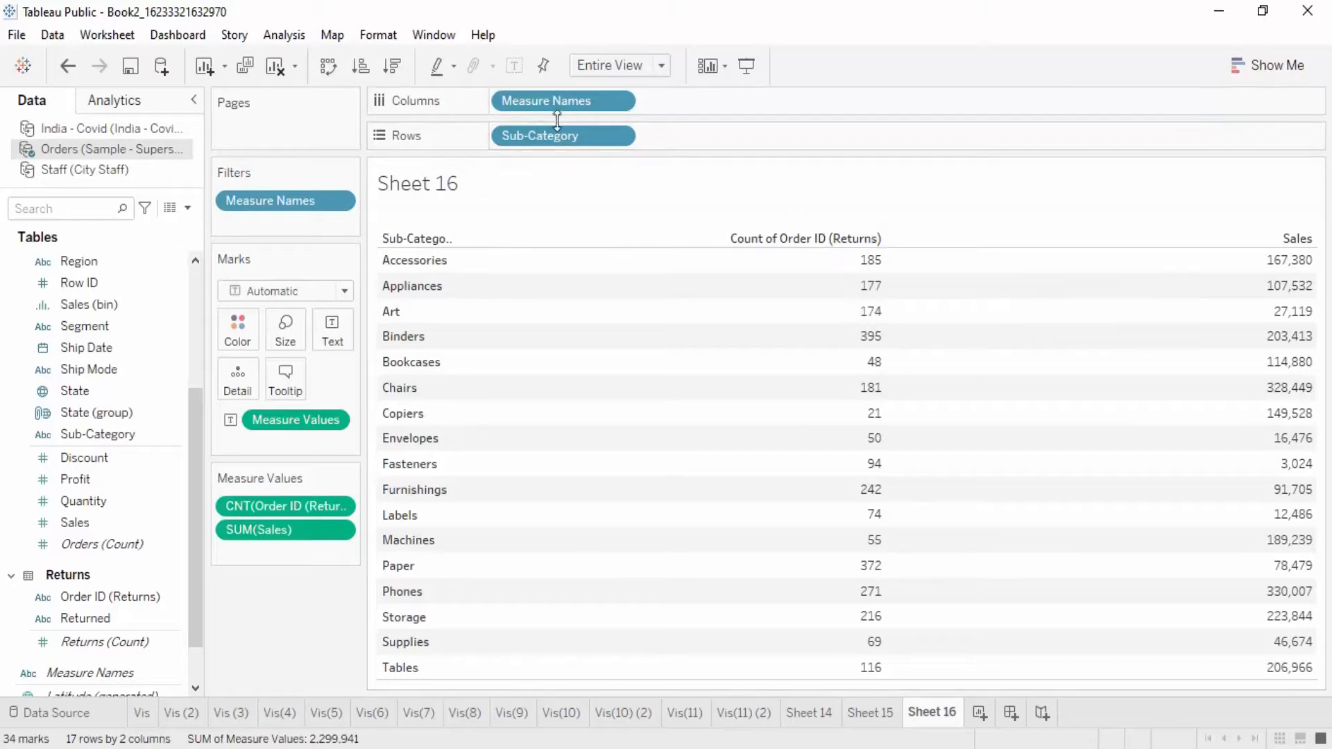
Step: Remove Sales from the measure values, set the table to Fit Height, and review the returned order counts per Sub-Category
{"action": "left_click_drag", "start_coordinate": [278, 529], "coordinate": [261, 619]}
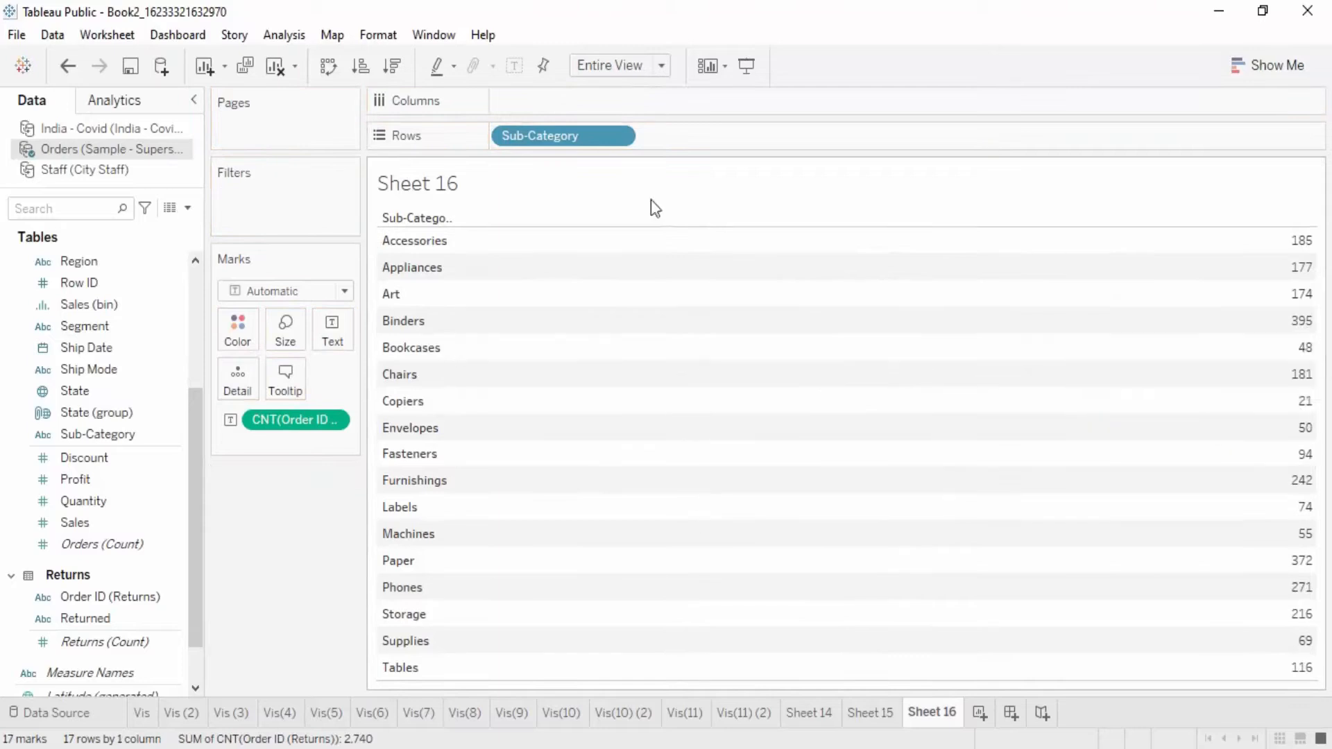
{"action": "left_click", "coordinate": [656, 68]}
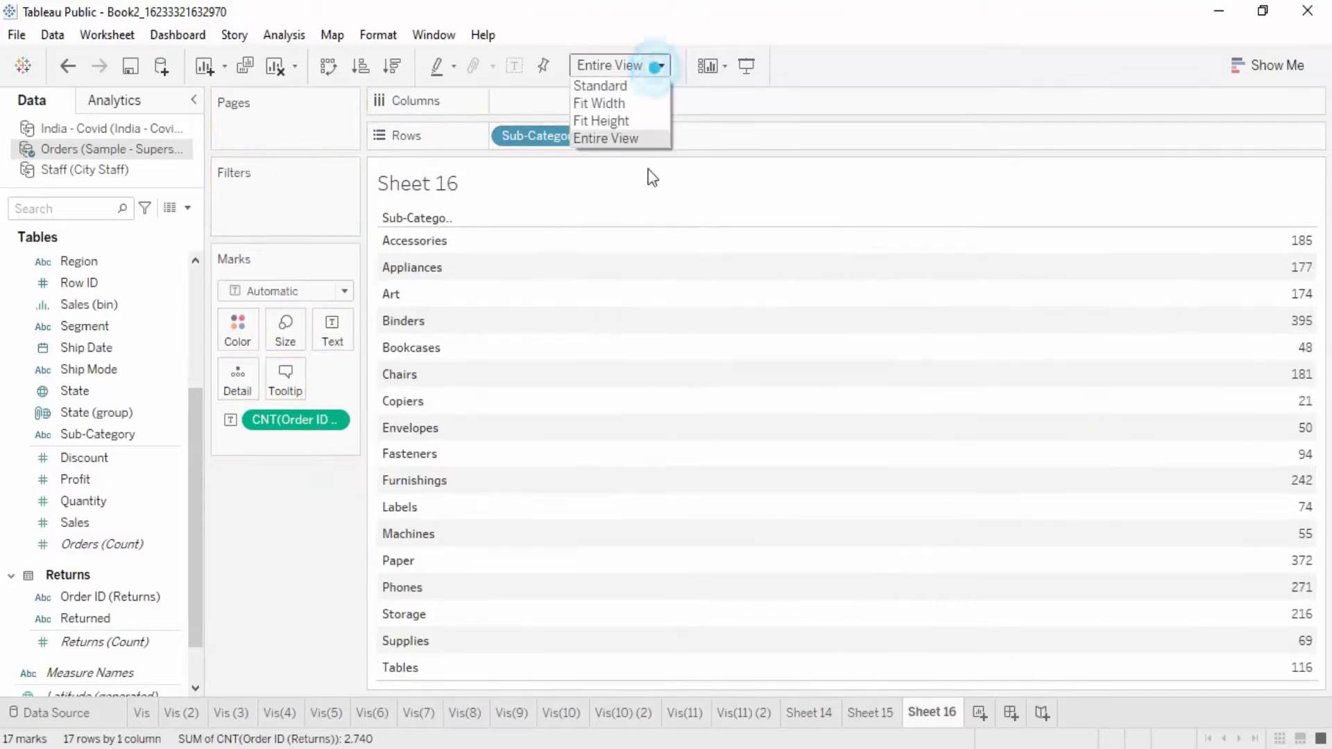
{"action": "left_click", "coordinate": [634, 119]}
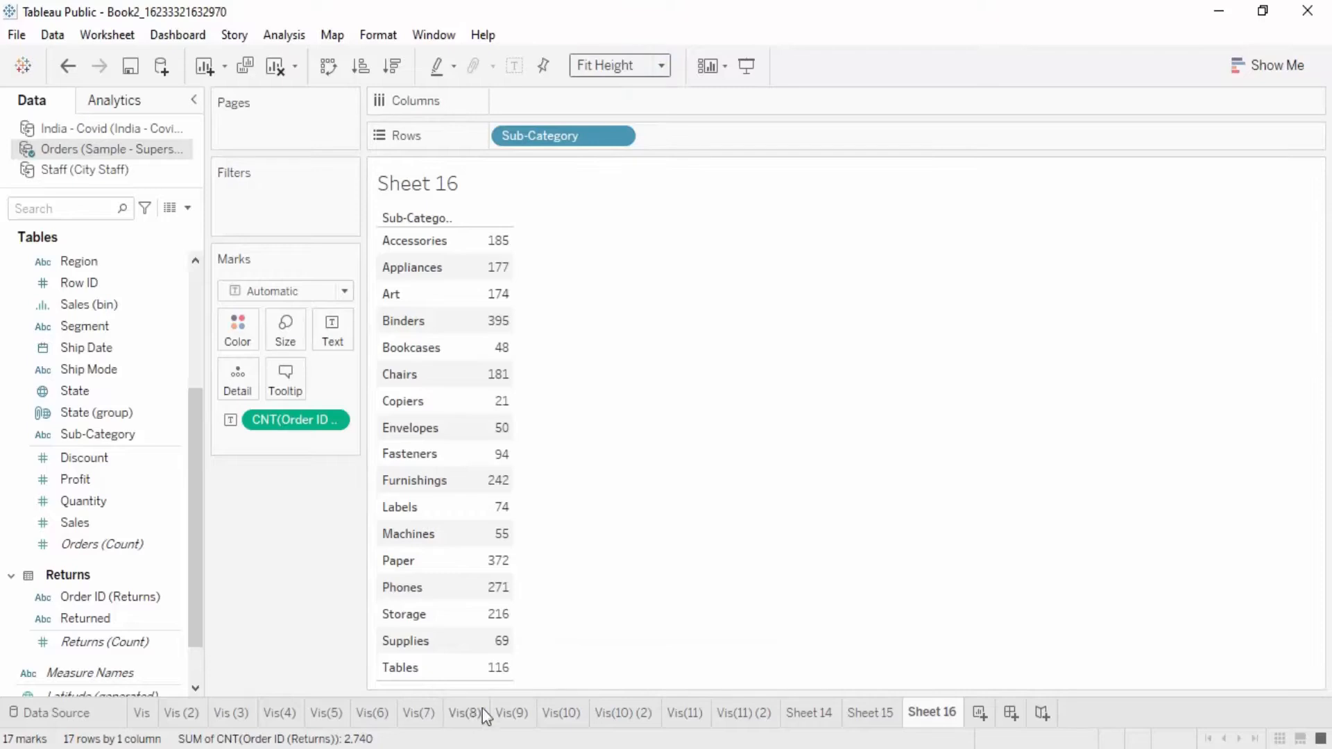
{"action": "mouse_move", "coordinate": [500, 658]}
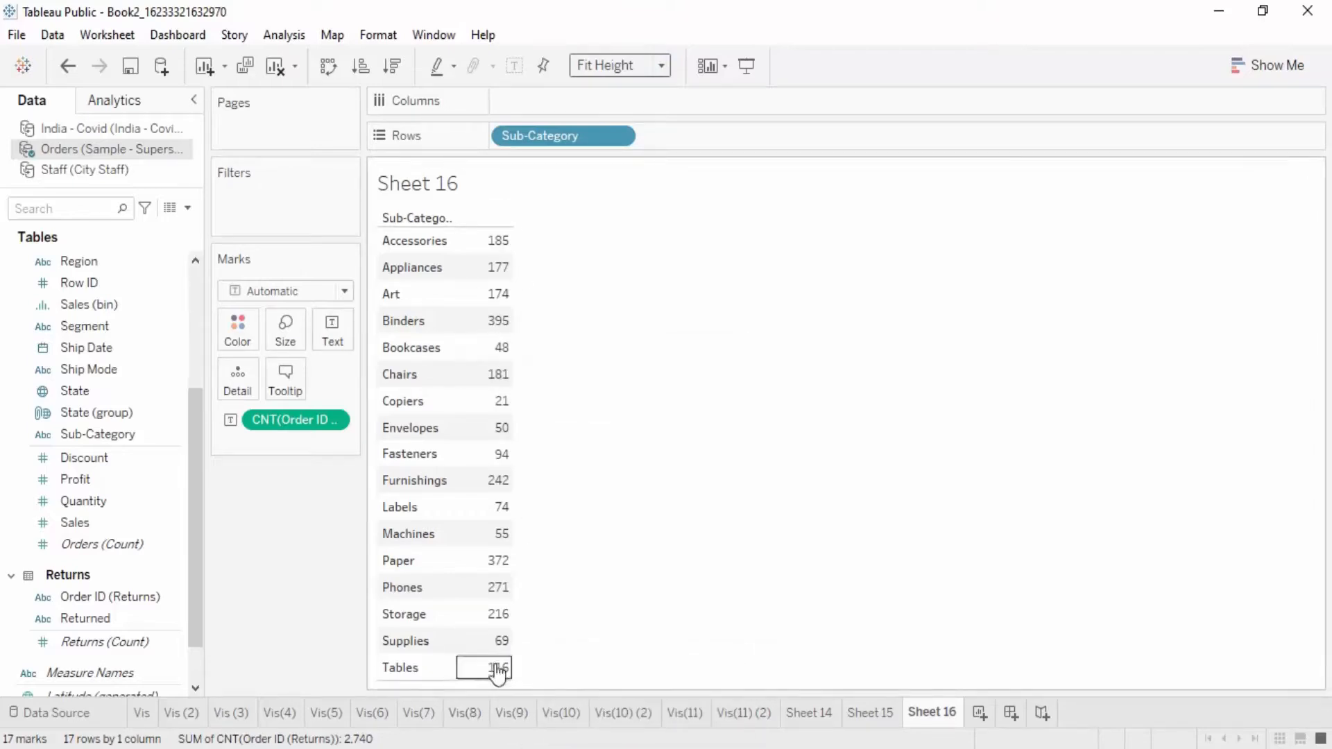
{"action": "mouse_move", "coordinate": [494, 253]}
{"action": "mouse_move", "coordinate": [497, 290]}
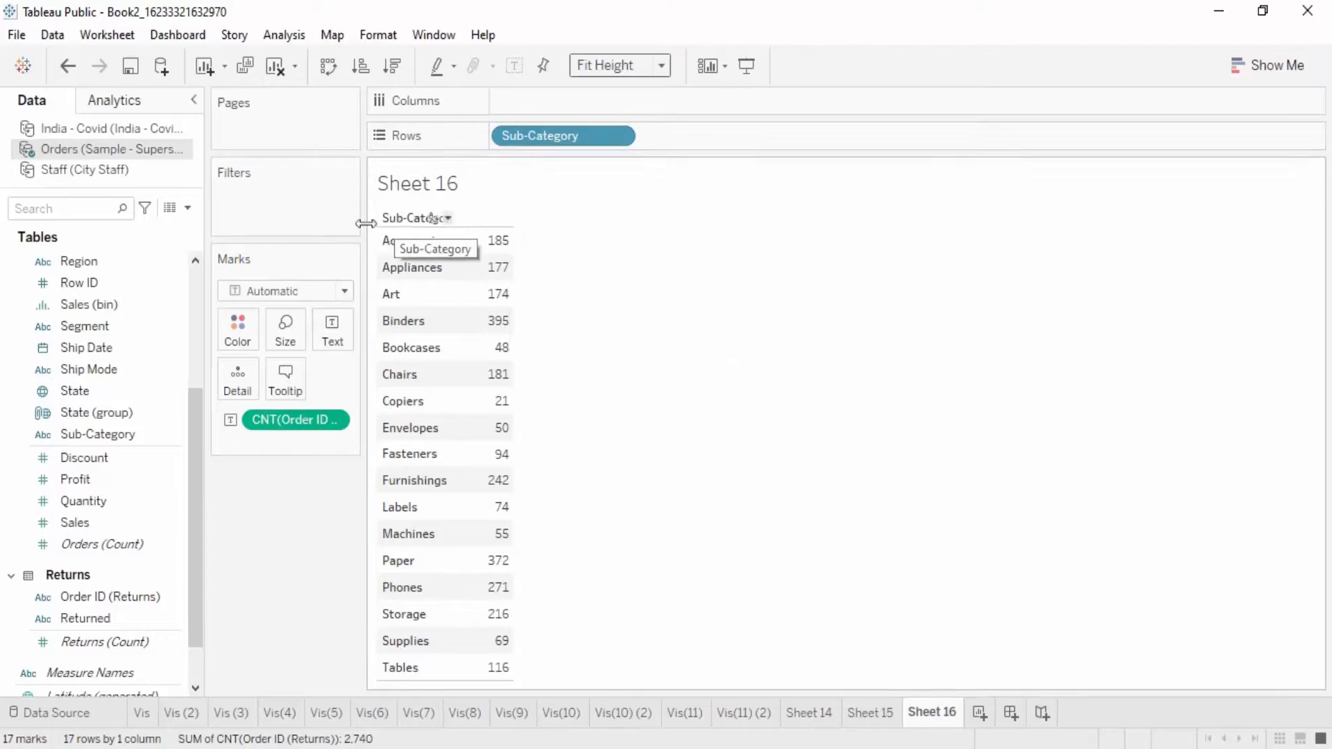
Step: Replace Sub-Category with Category in the rows, and add Sub-Category back after Category
{"action": "scroll", "coordinate": [152, 304], "scroll_direction": "up", "scroll_amount": 5}
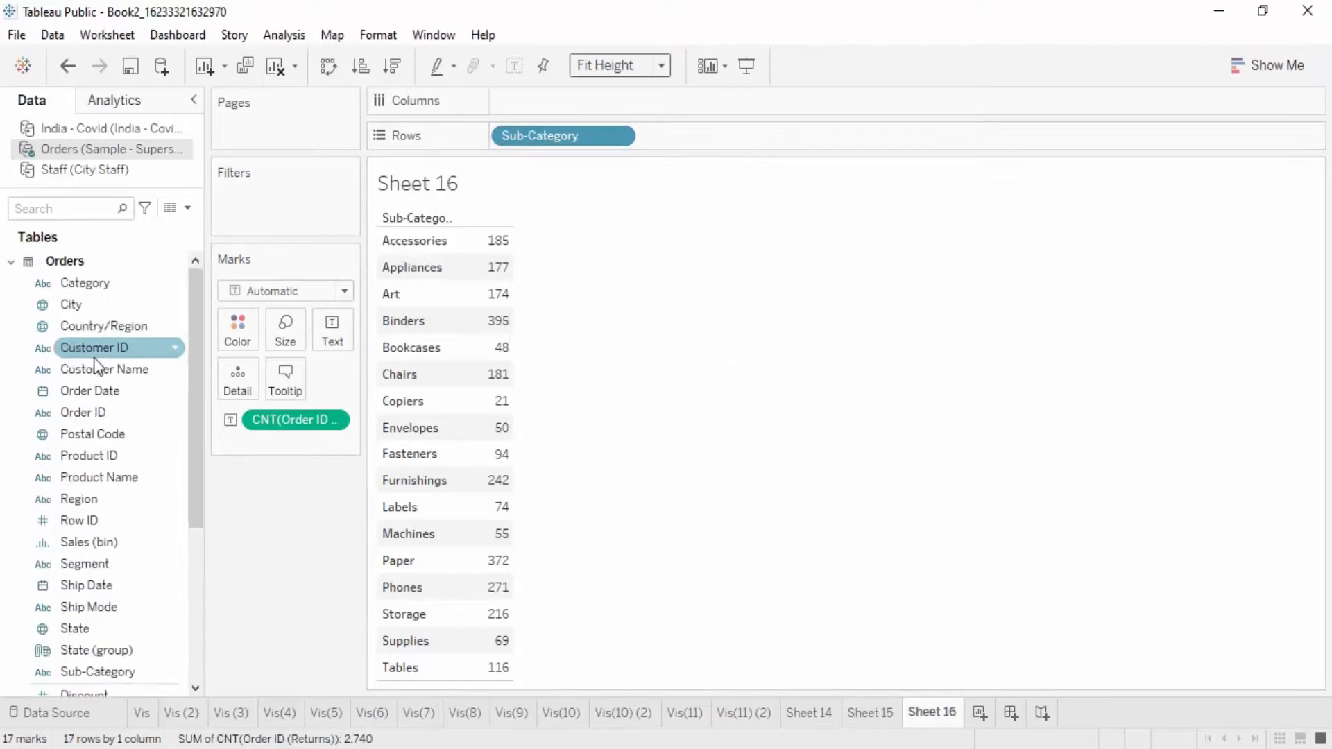
{"action": "left_click_drag", "start_coordinate": [80, 285], "coordinate": [659, 137]}
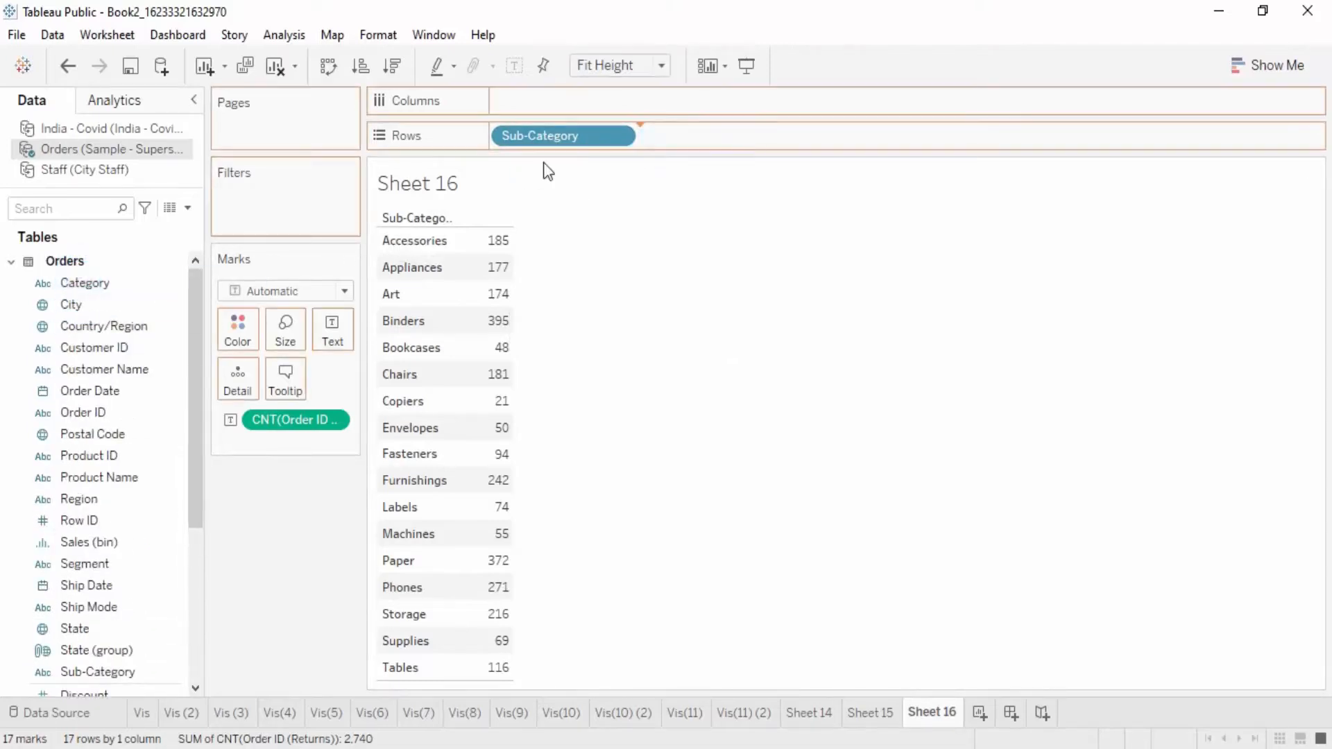
{"action": "left_click_drag", "start_coordinate": [547, 139], "coordinate": [825, 148]}
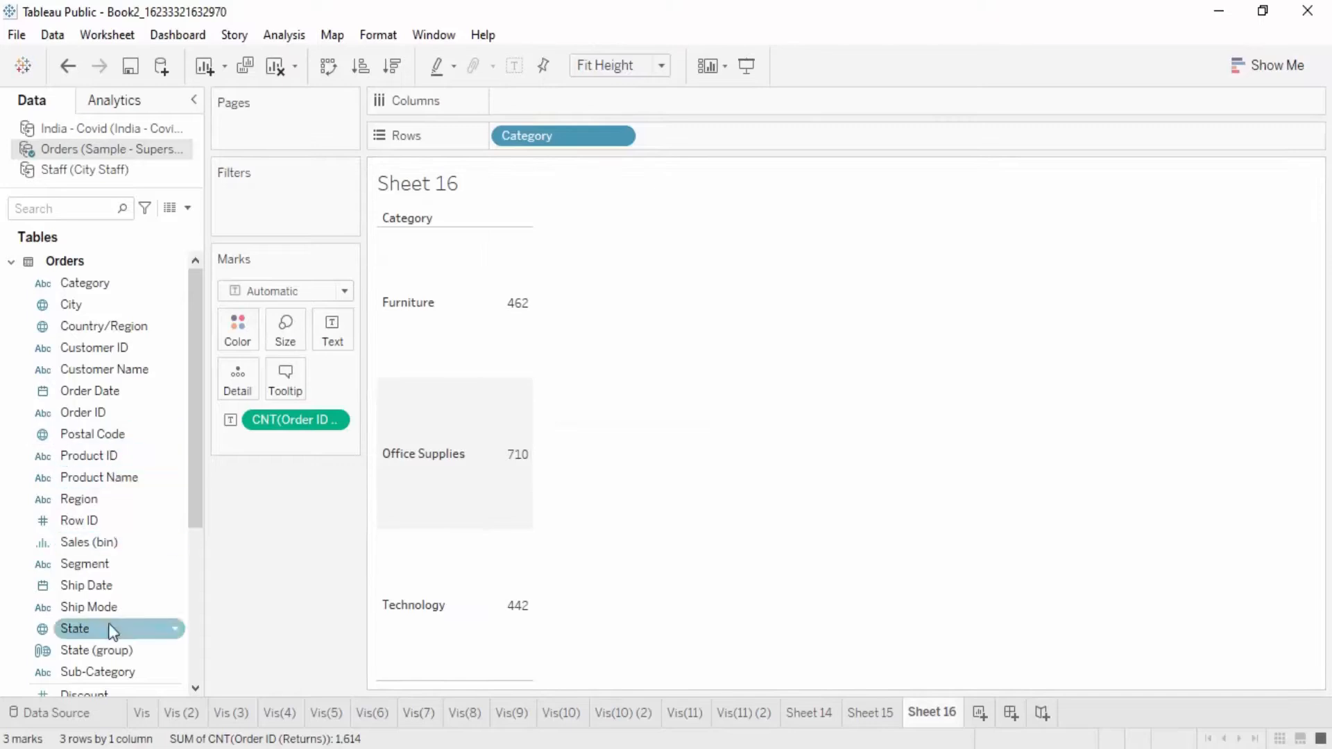
{"action": "left_click_drag", "start_coordinate": [118, 672], "coordinate": [732, 135]}
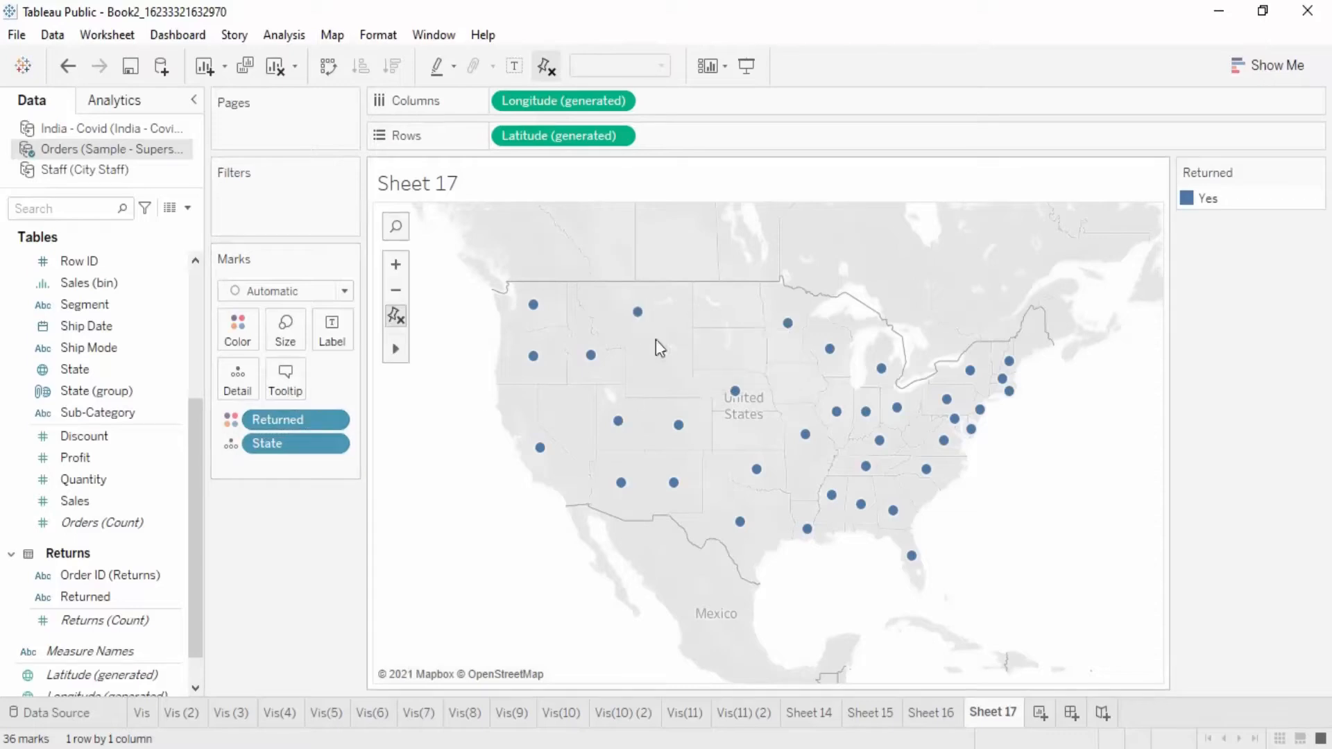
Step: Create a new worksheet with a bar chart using Segment as columns and the sum of Sales as rows
{"action": "mouse_move", "coordinate": [584, 368]}
{"action": "left_click", "coordinate": [1040, 713]}
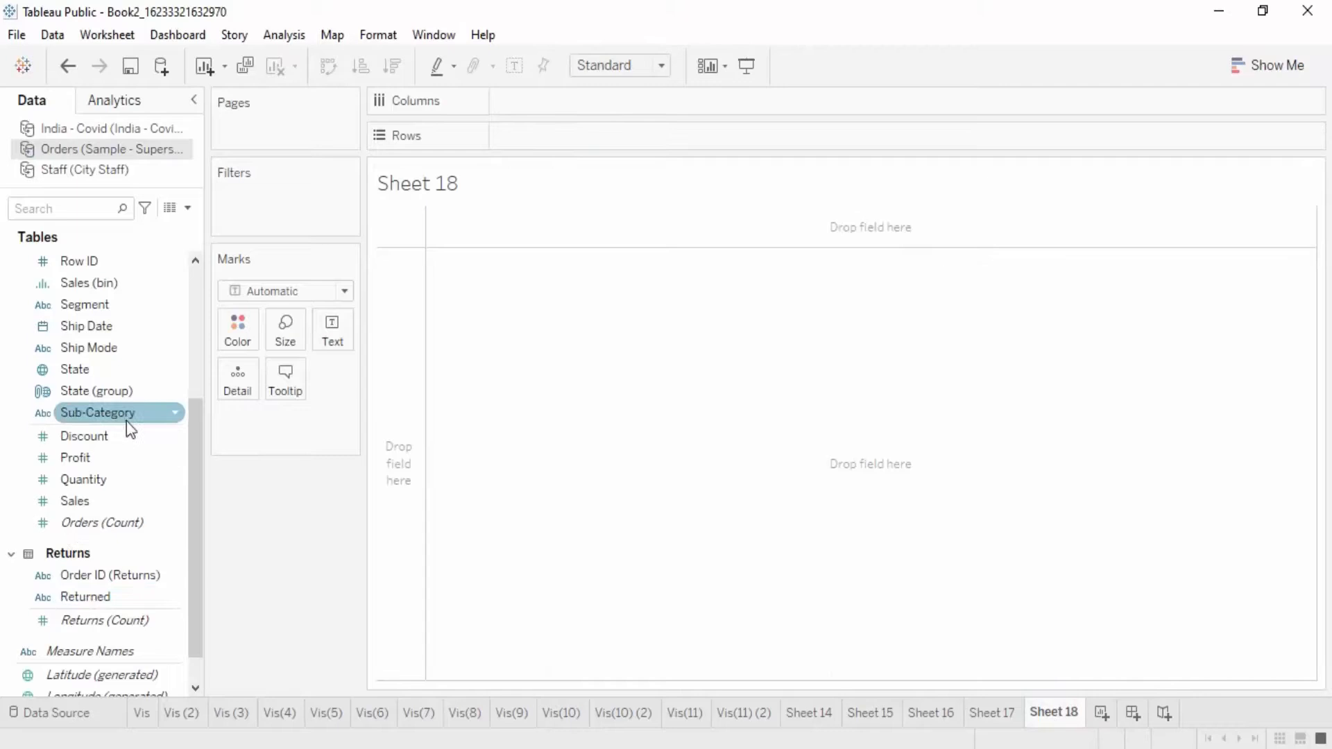
{"action": "mouse_move", "coordinate": [103, 307]}
{"action": "left_mouse_down"}
{"action": "mouse_move", "coordinate": [340, 265]}
{"action": "mouse_move", "coordinate": [560, 97]}
{"action": "mouse_move", "coordinate": [560, 109]}
{"action": "left_mouse_up"}
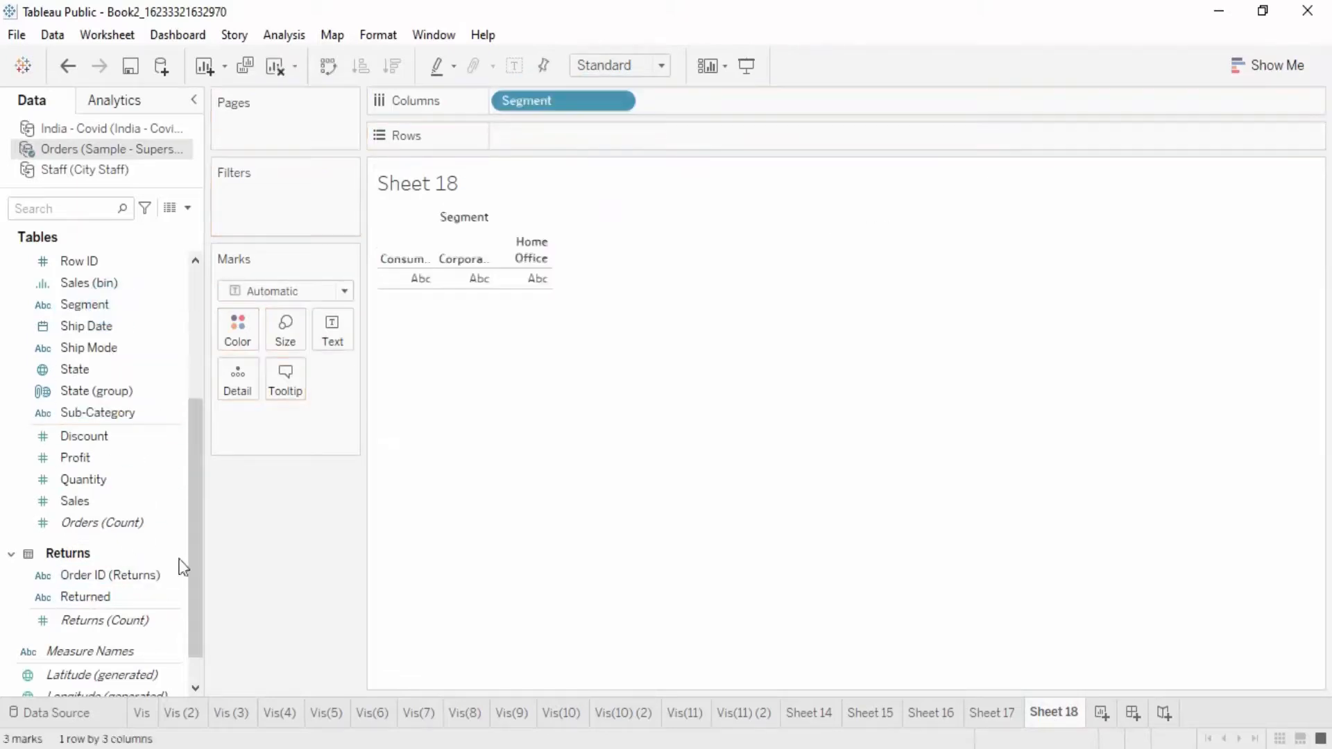
{"action": "left_click_drag", "start_coordinate": [89, 614], "coordinate": [546, 147]}
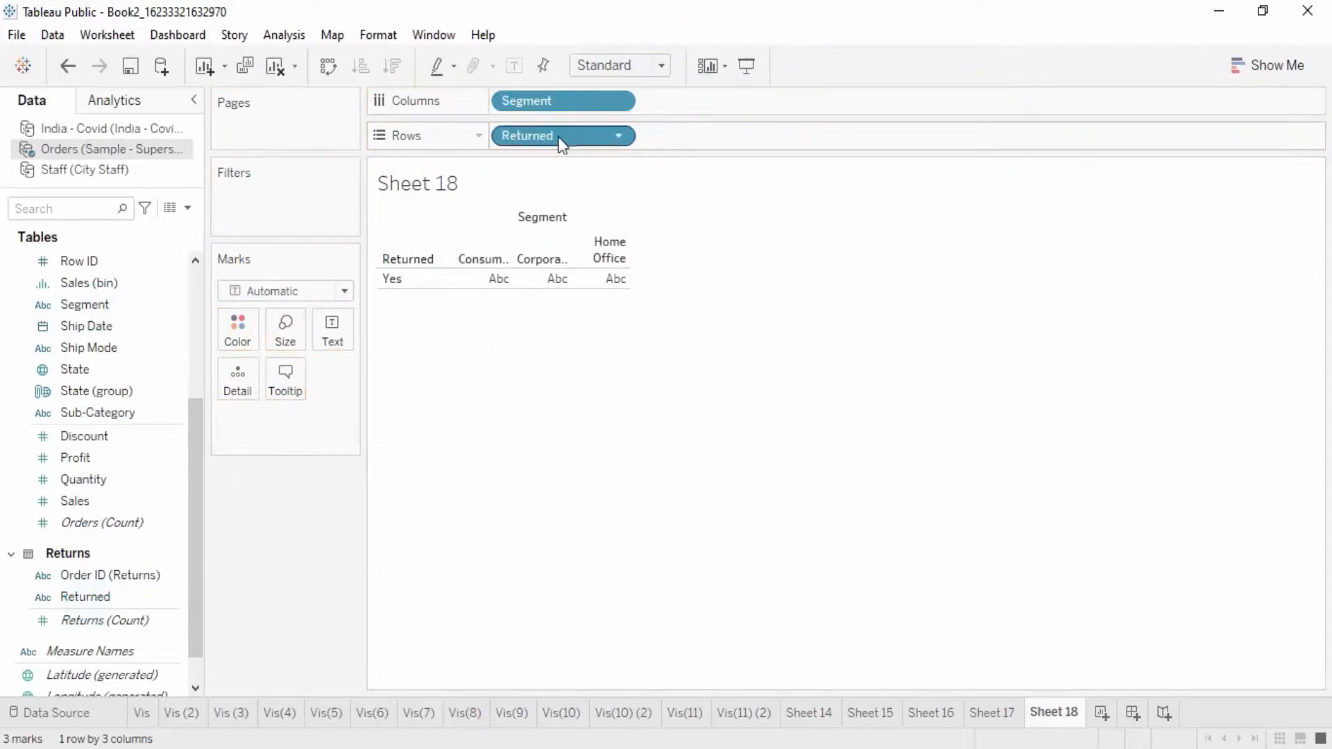
{"action": "left_click_drag", "start_coordinate": [555, 132], "coordinate": [311, 523]}
{"action": "left_click_drag", "start_coordinate": [78, 499], "coordinate": [540, 128]}
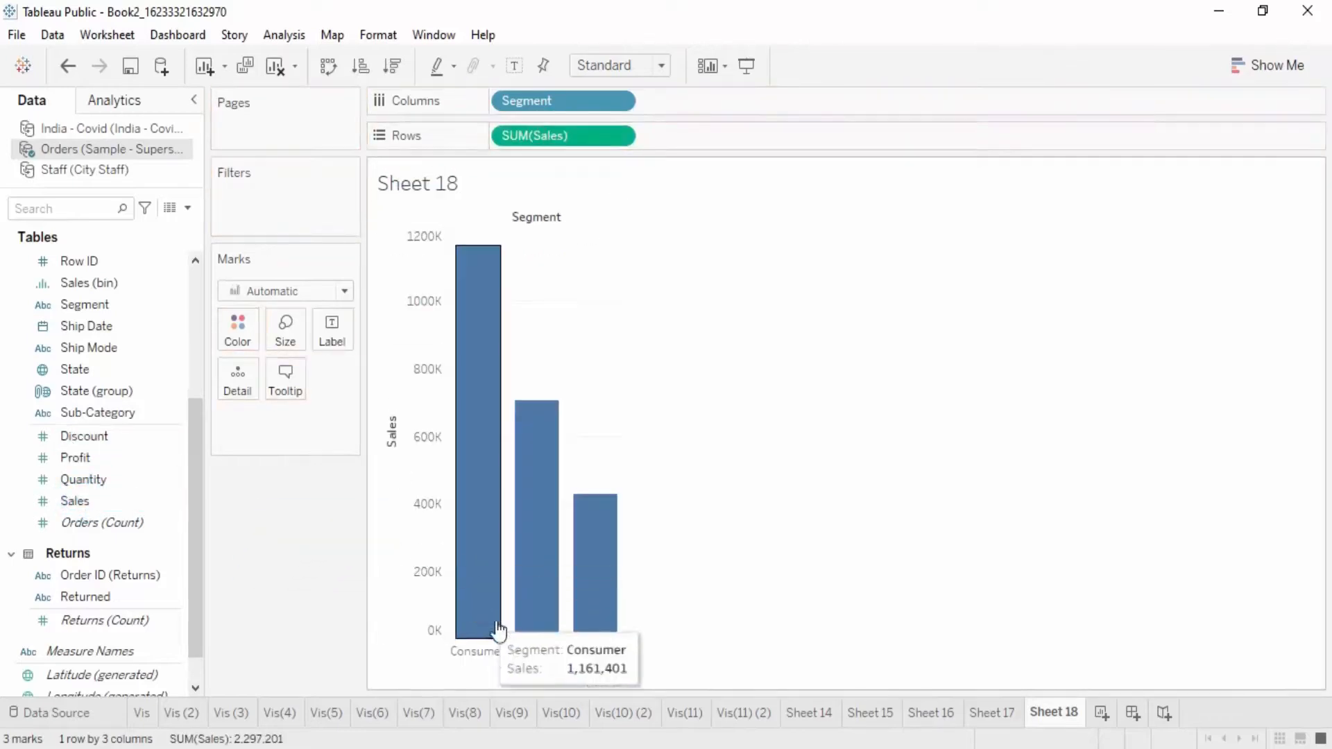
Step: Filter the segment chart to Returned Yes, inspect the bars, and remove the filter again
{"action": "left_click_drag", "start_coordinate": [103, 601], "coordinate": [276, 195]}
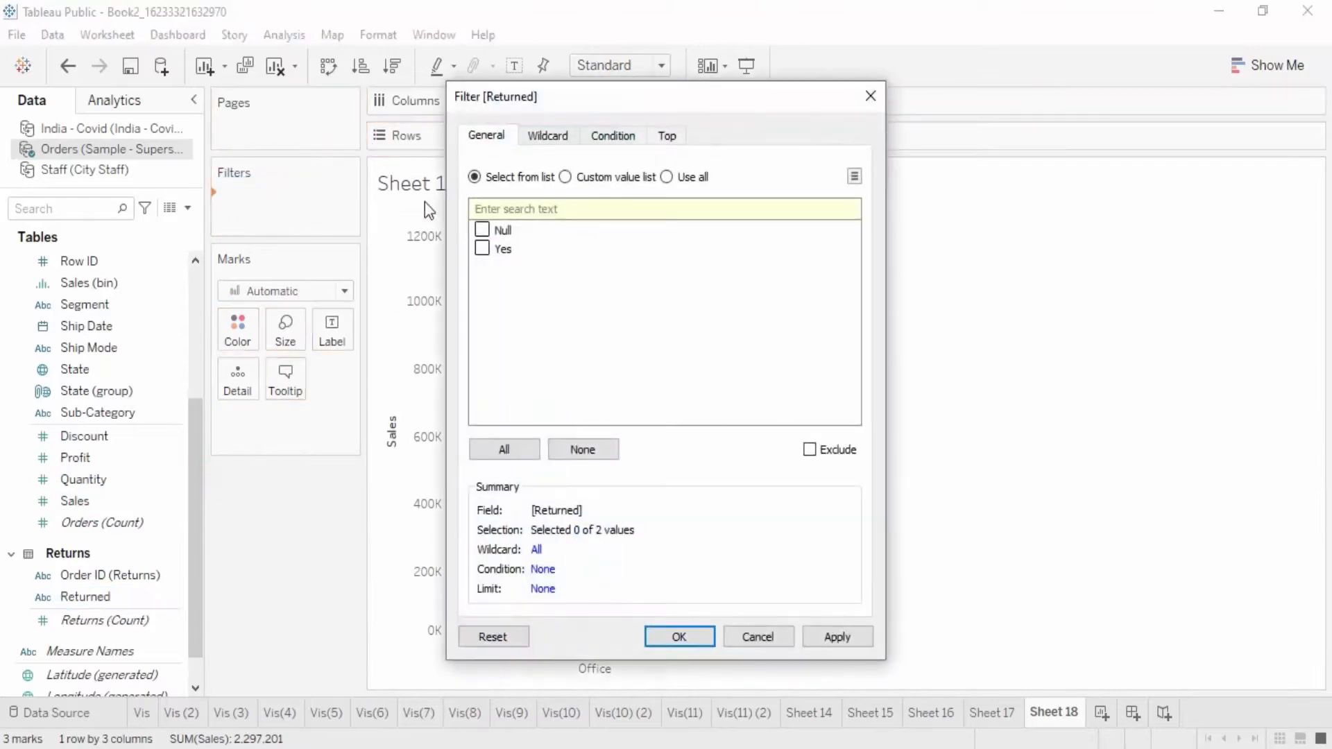
{"action": "left_click", "coordinate": [684, 636]}
{"action": "mouse_move", "coordinate": [475, 290]}
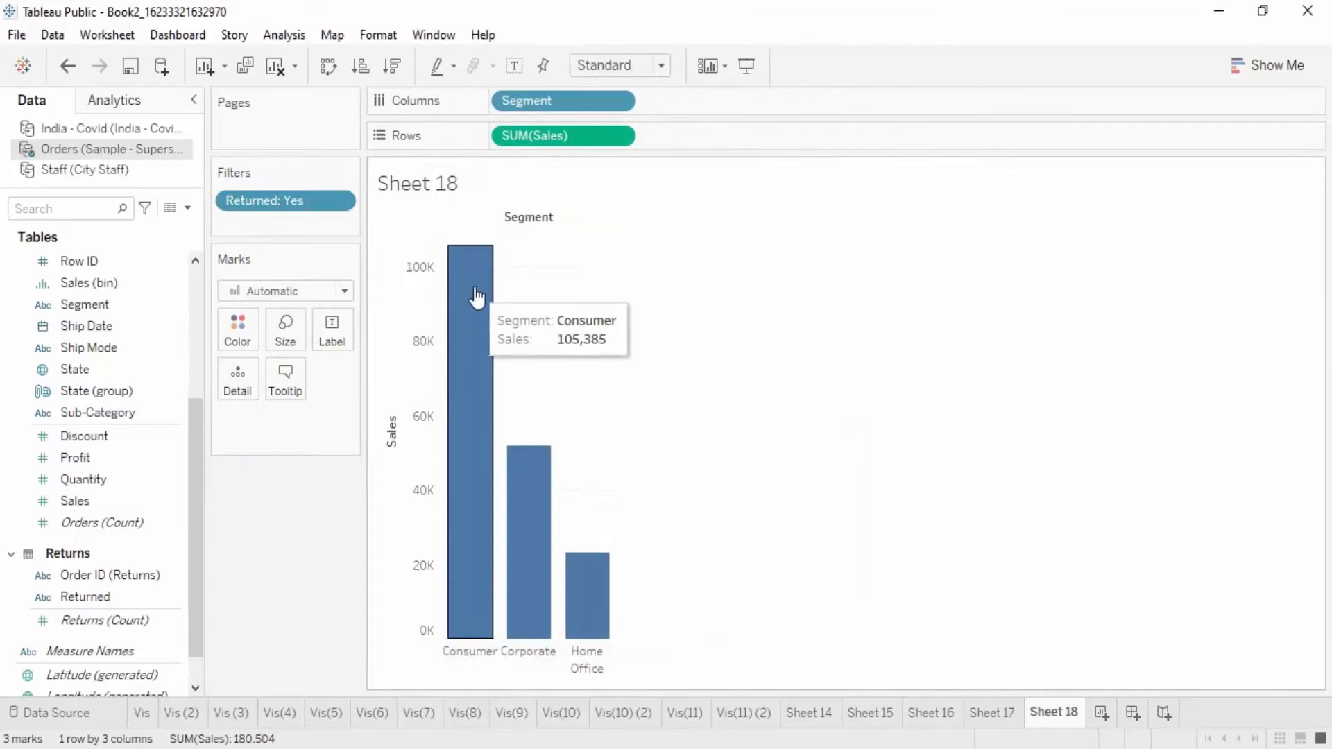
{"action": "mouse_move", "coordinate": [601, 598]}
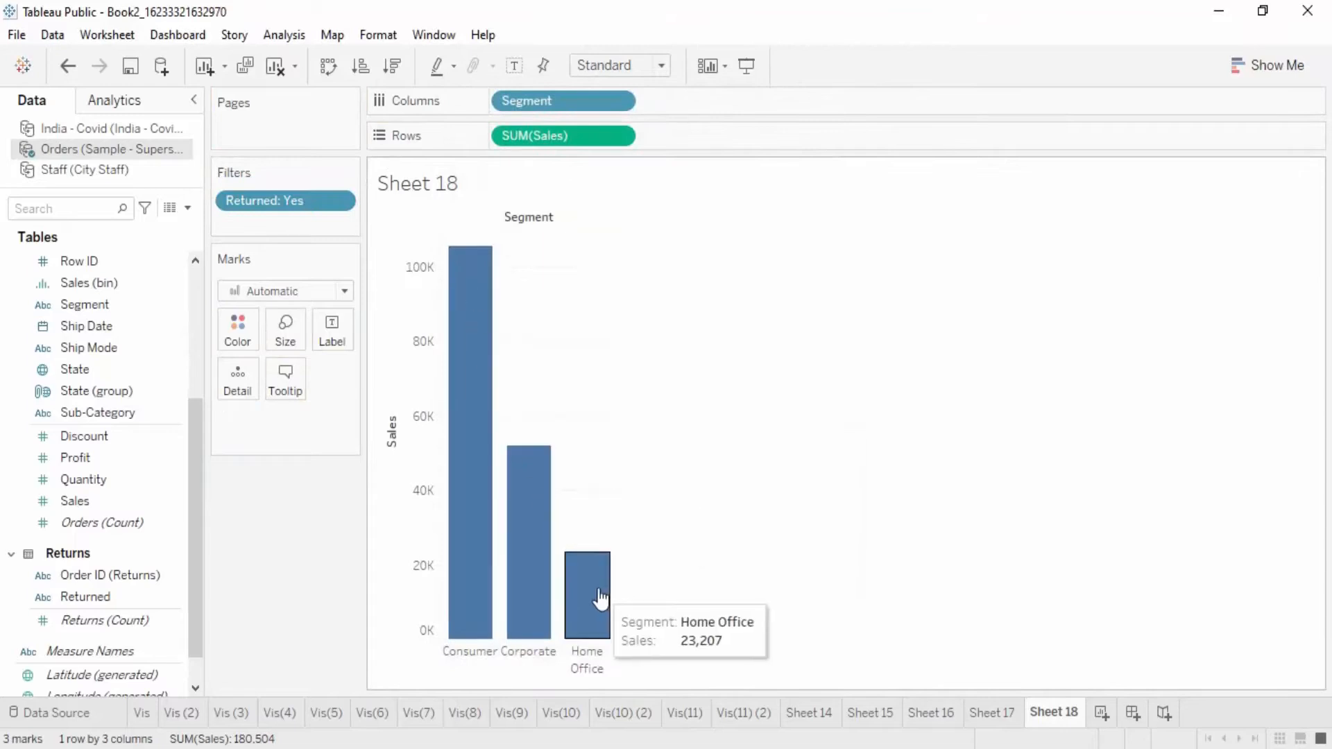
{"action": "mouse_move", "coordinate": [471, 598]}
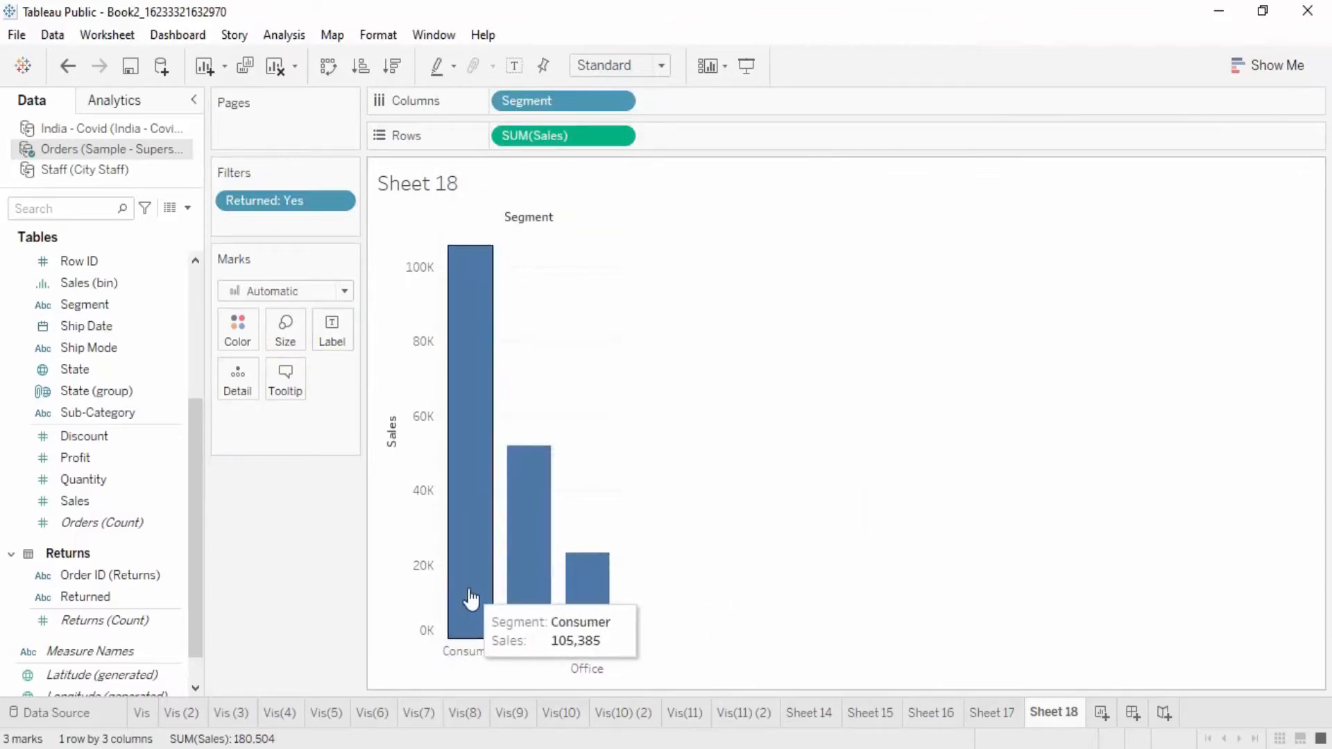
{"action": "left_click_drag", "start_coordinate": [281, 200], "coordinate": [309, 463]}
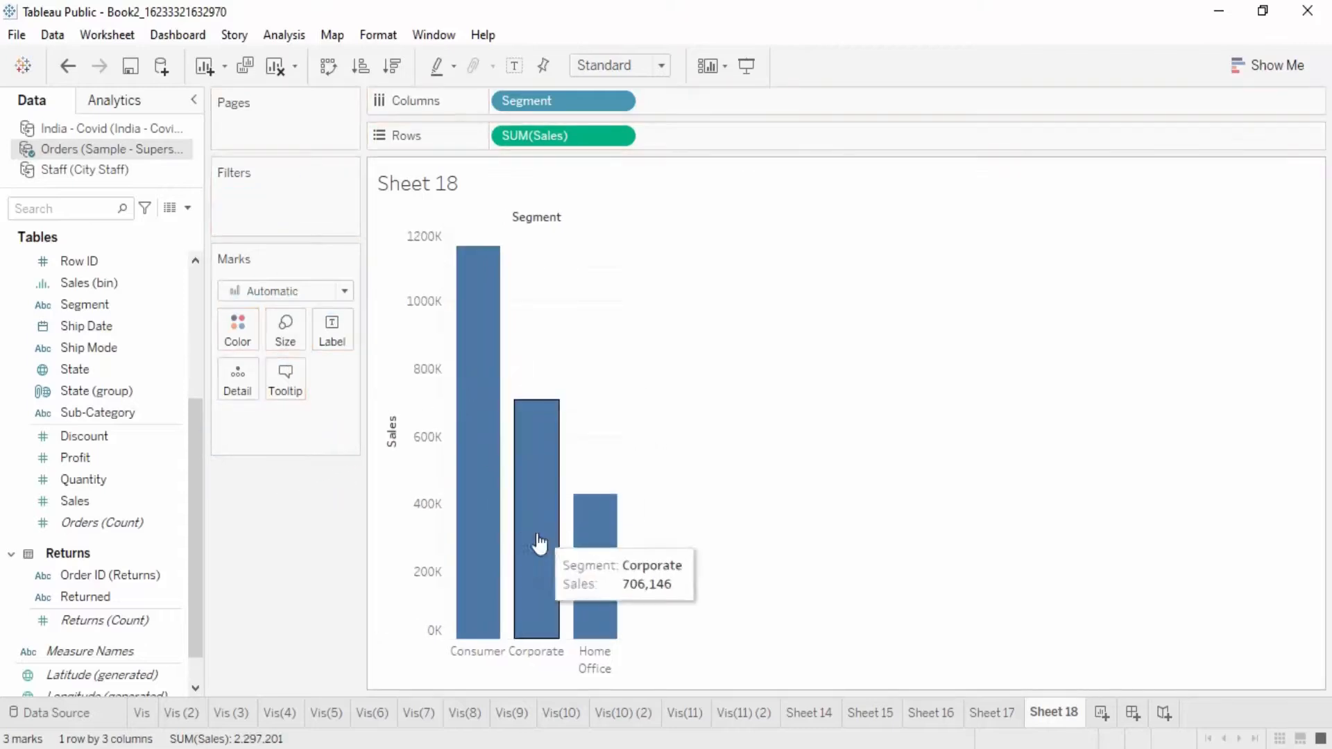
{"action": "mouse_move", "coordinate": [590, 542]}
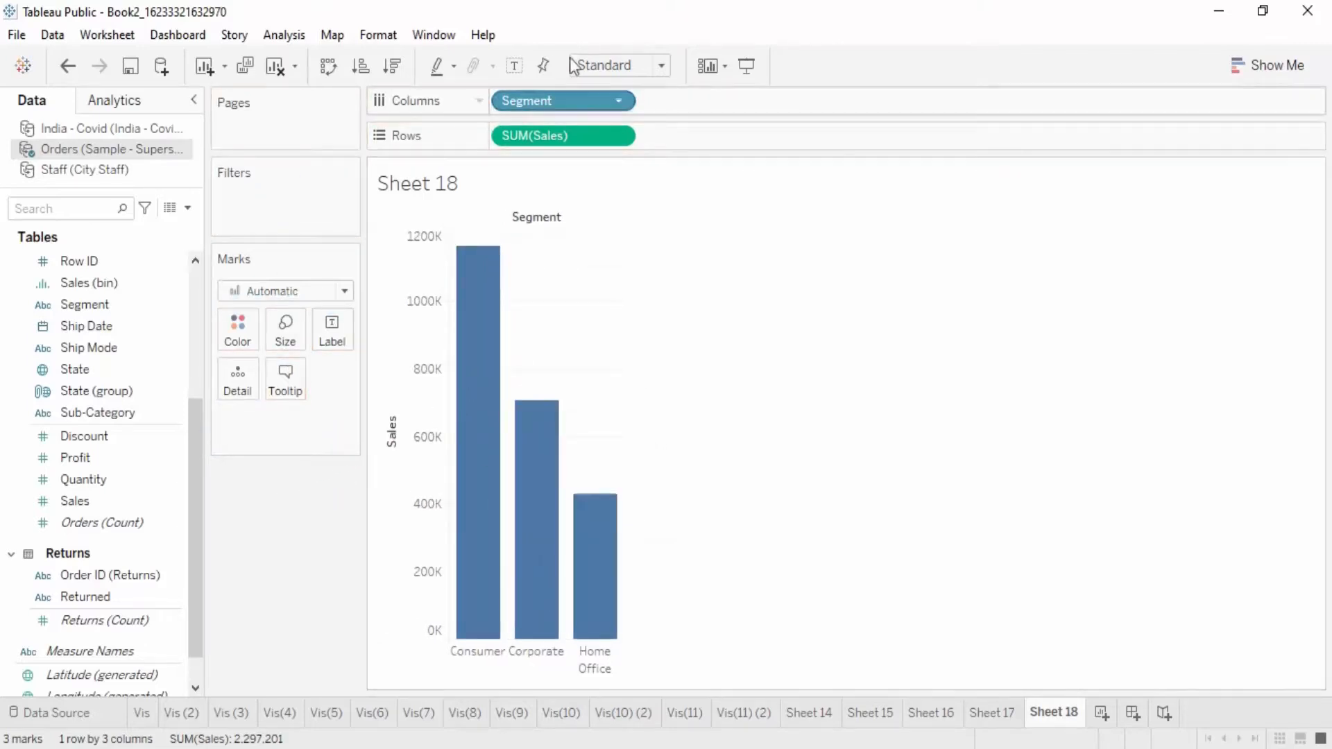
Step: Fit the segment sales chart to the entire view and show mark labels on its bars
{"action": "left_click", "coordinate": [645, 67]}
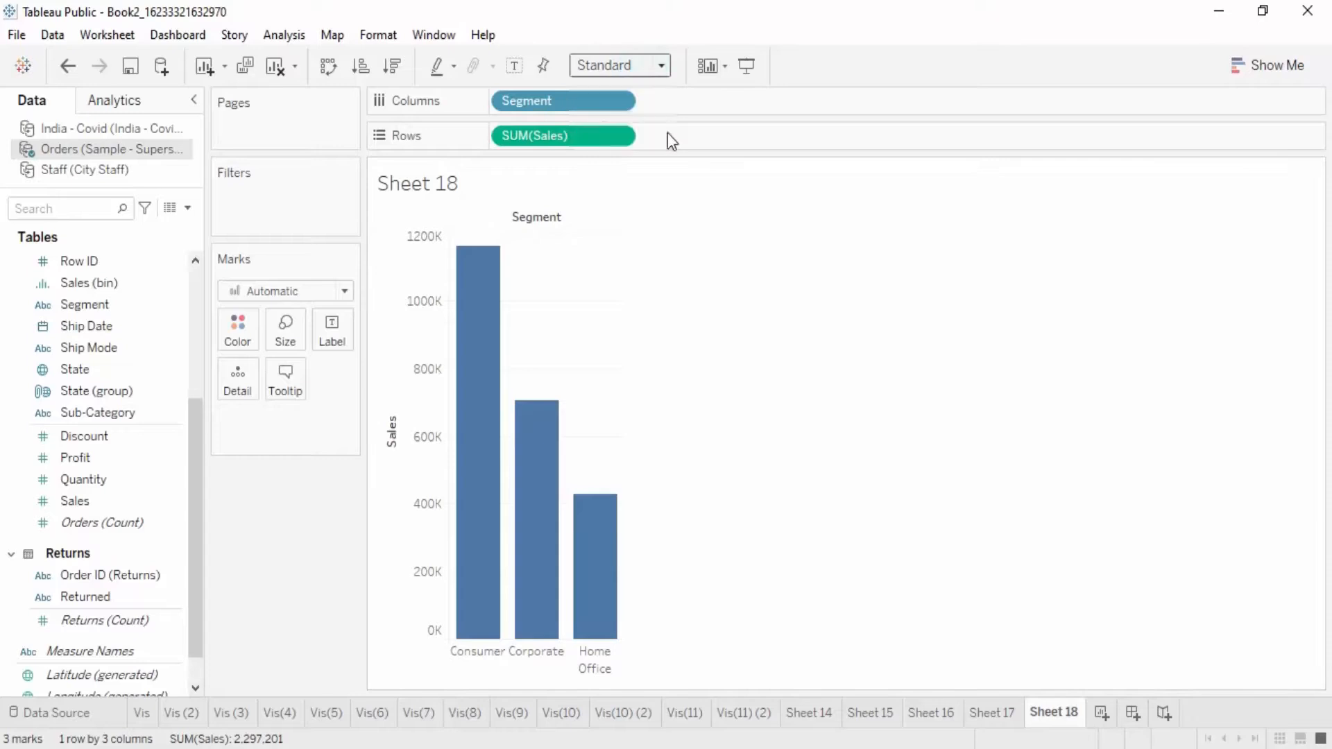
{"action": "left_click", "coordinate": [668, 133]}
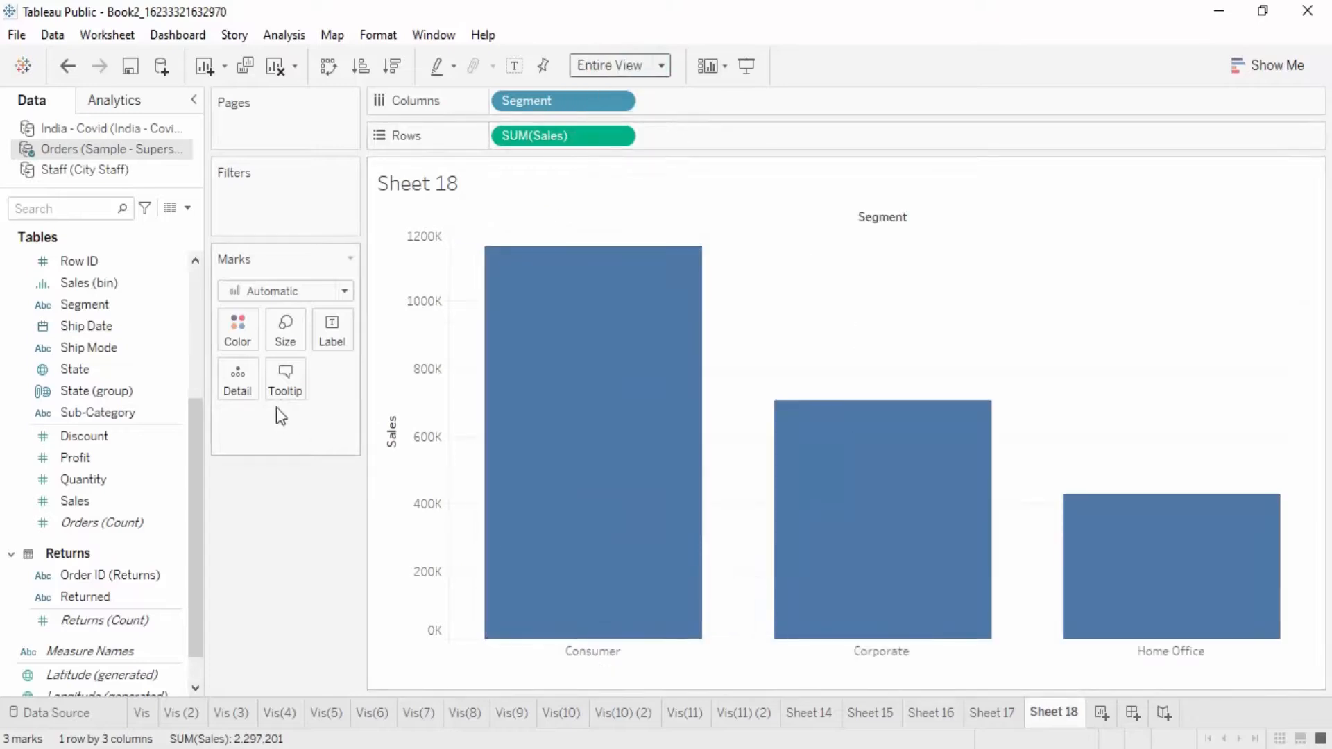
{"action": "left_click", "coordinate": [332, 335]}
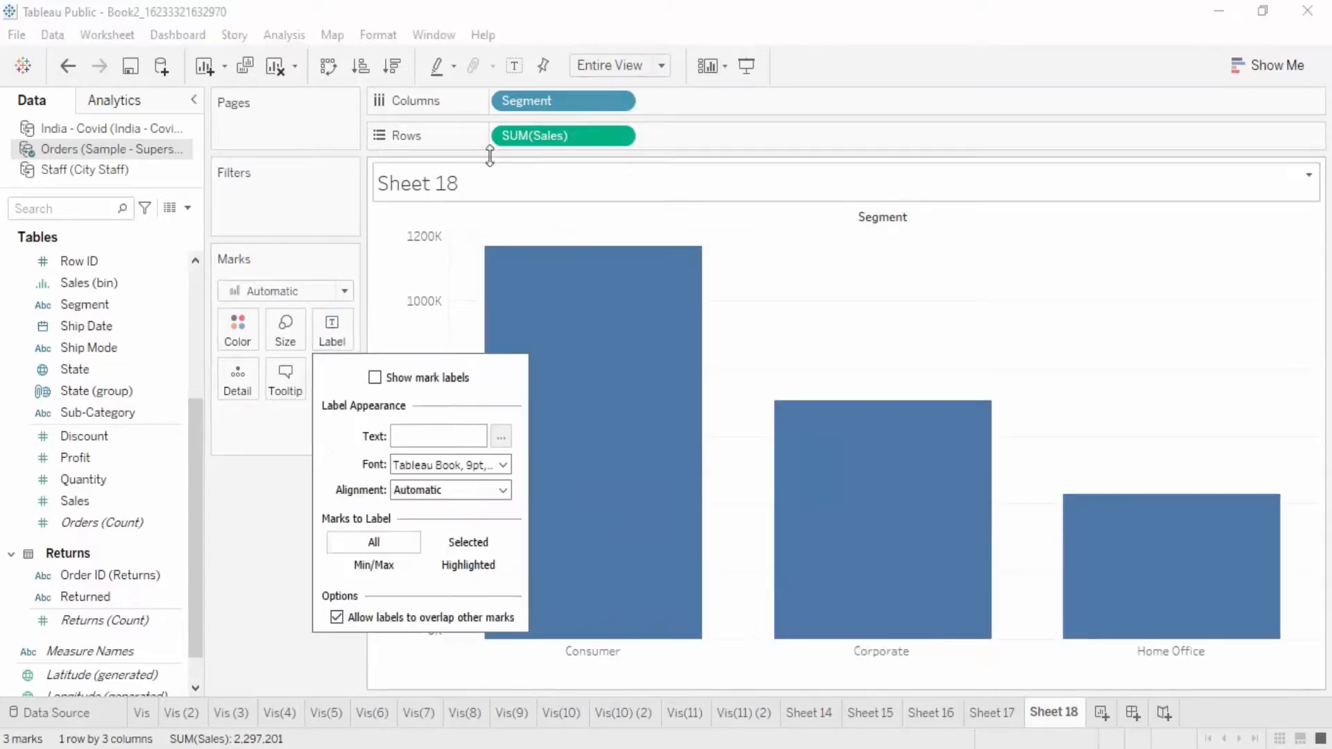
{"action": "left_click", "coordinate": [249, 597]}
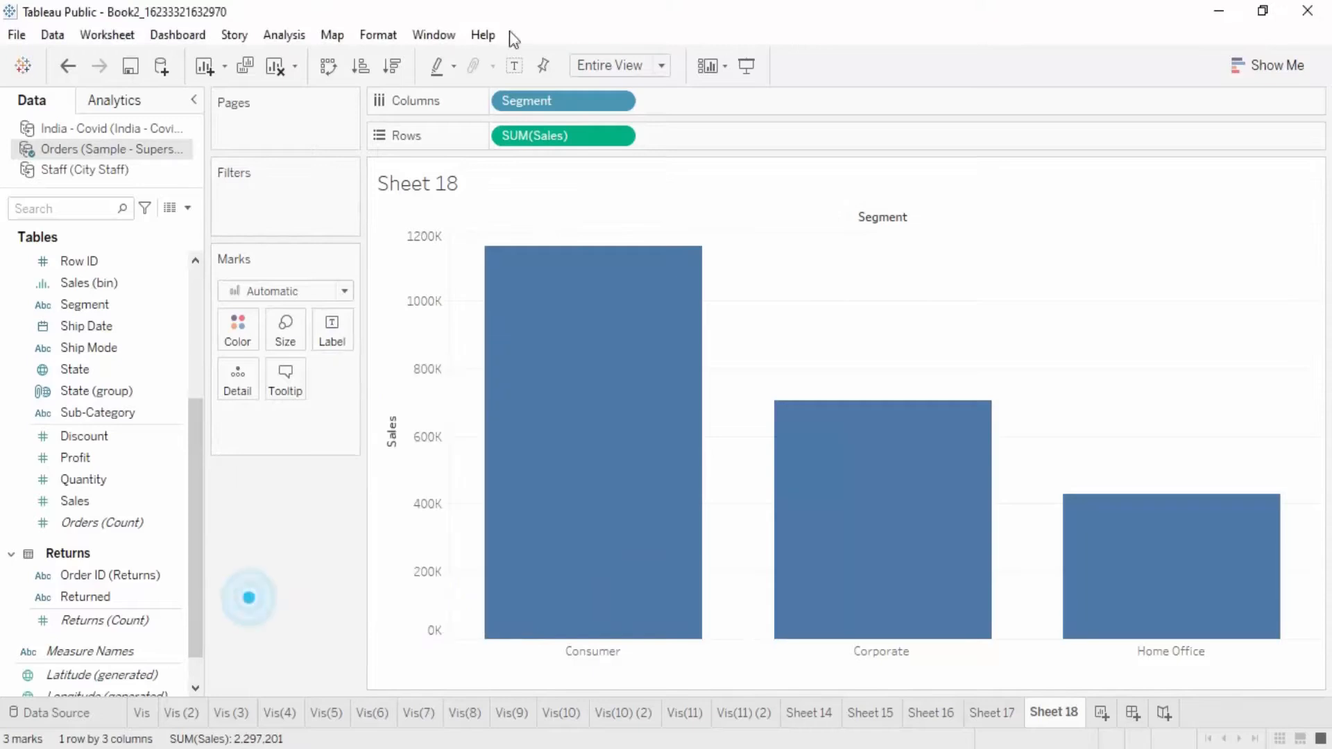
{"action": "left_click", "coordinate": [514, 65]}
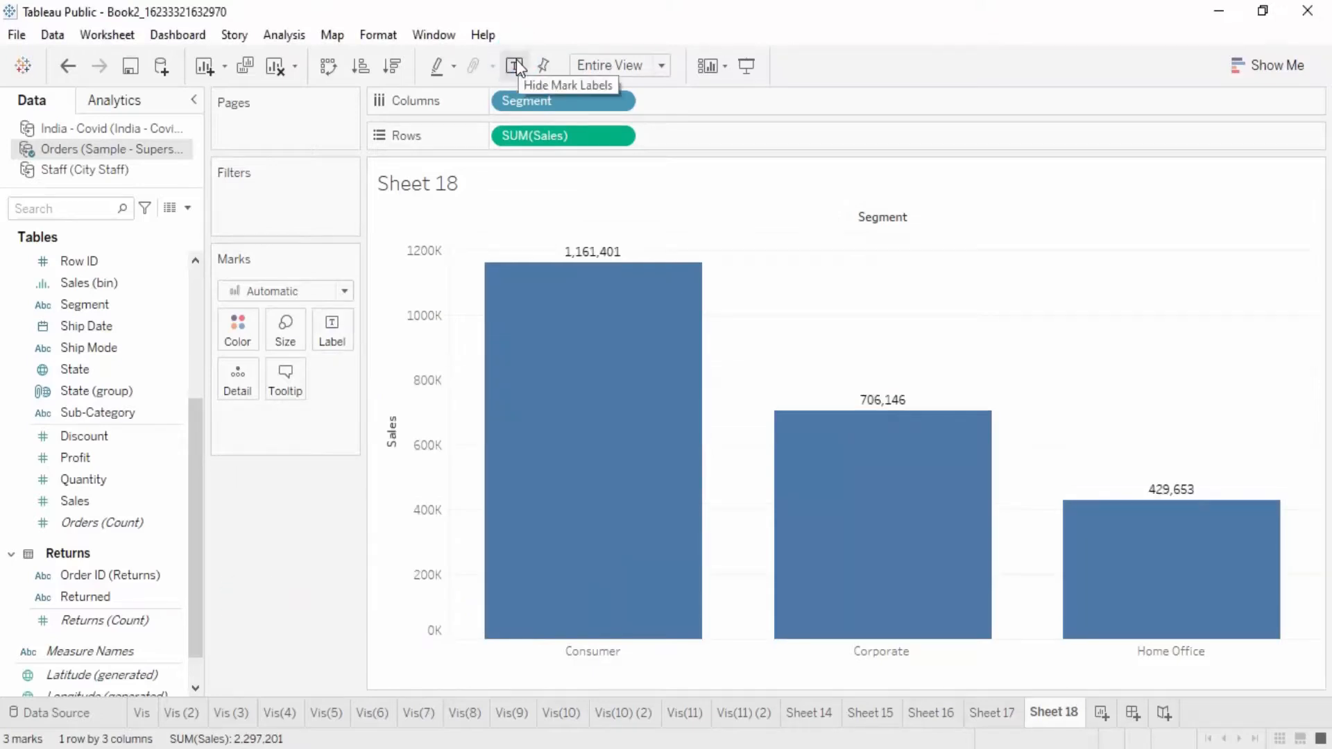
Step: Filter the segment sales chart by Returned so that only Yes is included
{"action": "left_click_drag", "start_coordinate": [104, 598], "coordinate": [258, 213]}
{"action": "left_click", "coordinate": [481, 249]}
{"action": "left_click", "coordinate": [679, 637]}
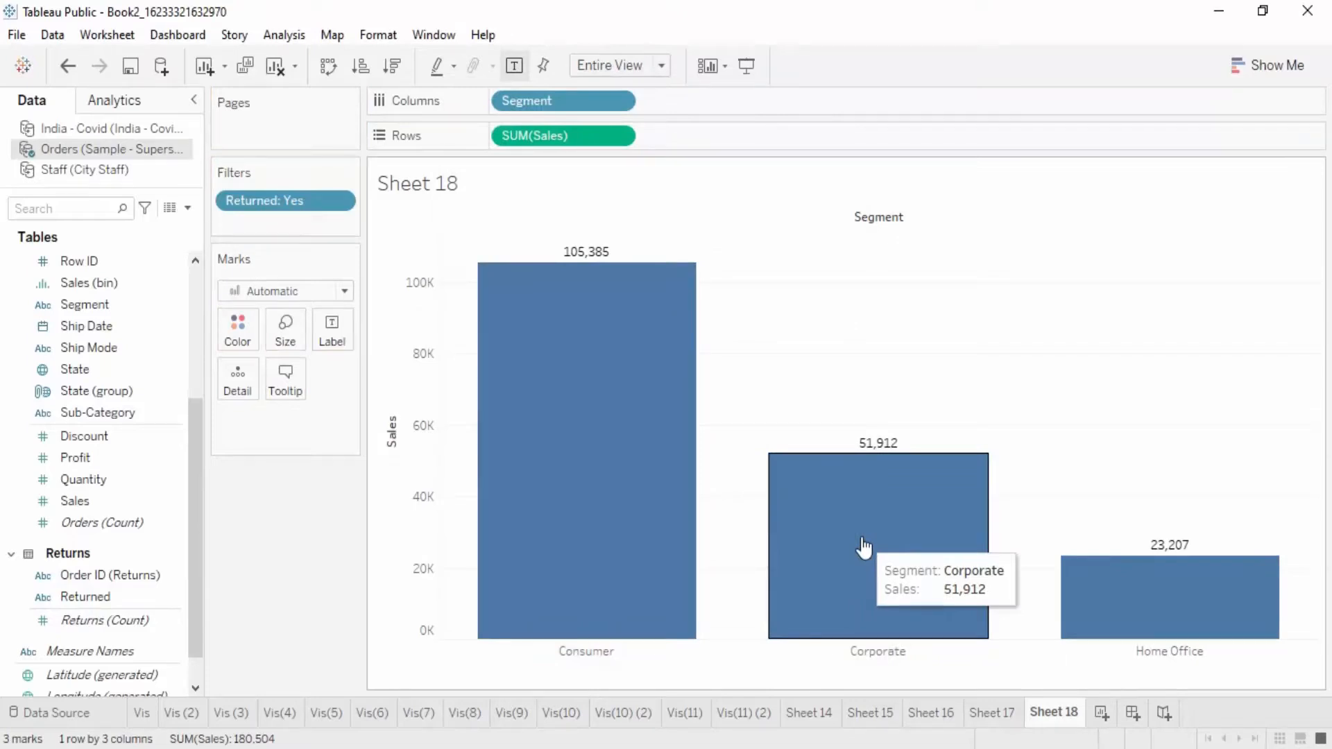
Step: Replace Segment with Sub-Category in the columns, and convert the filtered sales chart to a text table
{"action": "left_click_drag", "start_coordinate": [578, 106], "coordinate": [257, 567]}
{"action": "left_click_drag", "start_coordinate": [100, 413], "coordinate": [545, 95]}
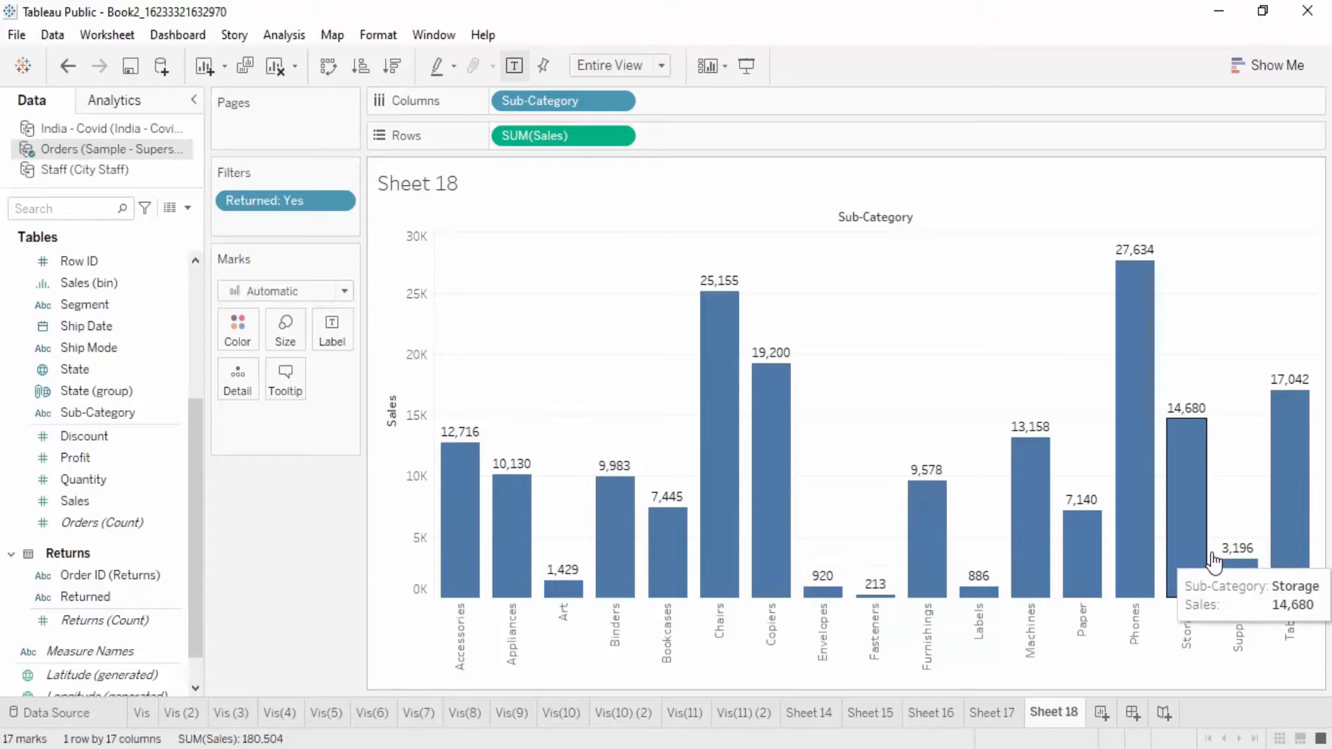
{"action": "left_click", "coordinate": [1245, 61]}
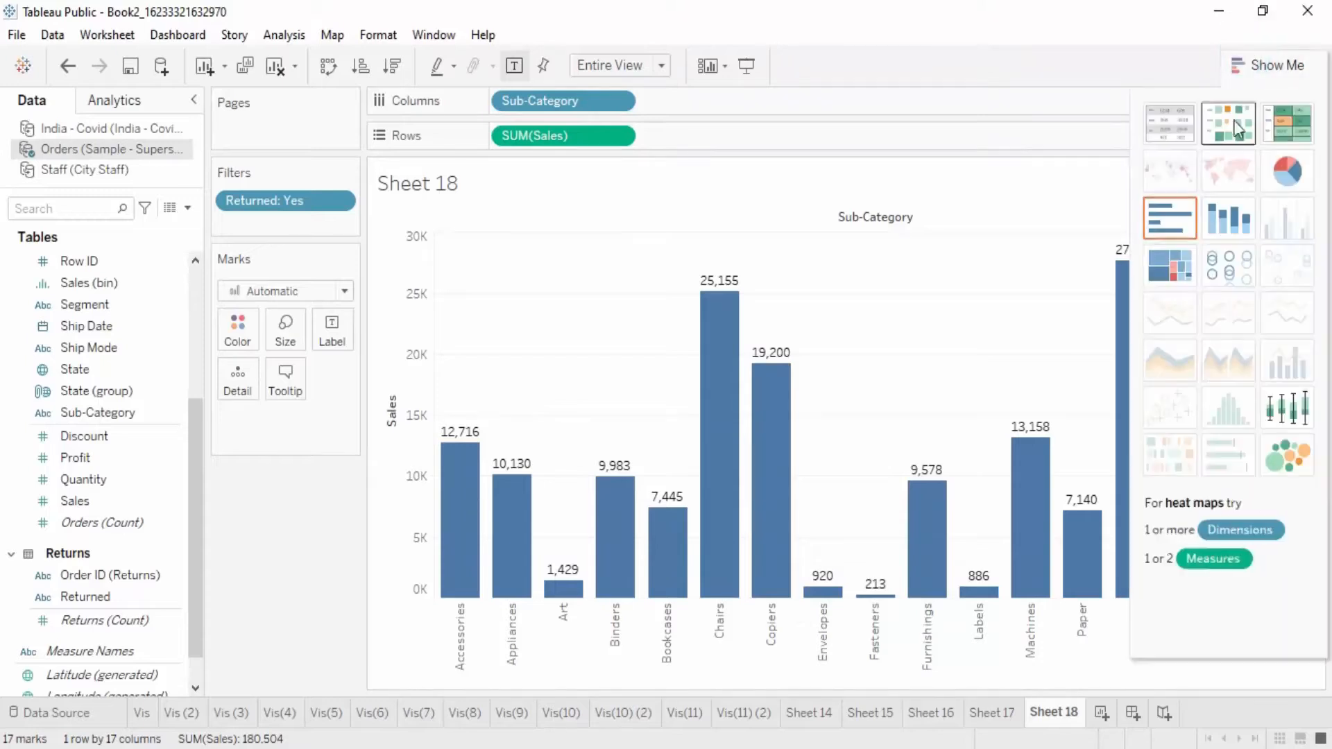
{"action": "left_click", "coordinate": [1172, 121]}
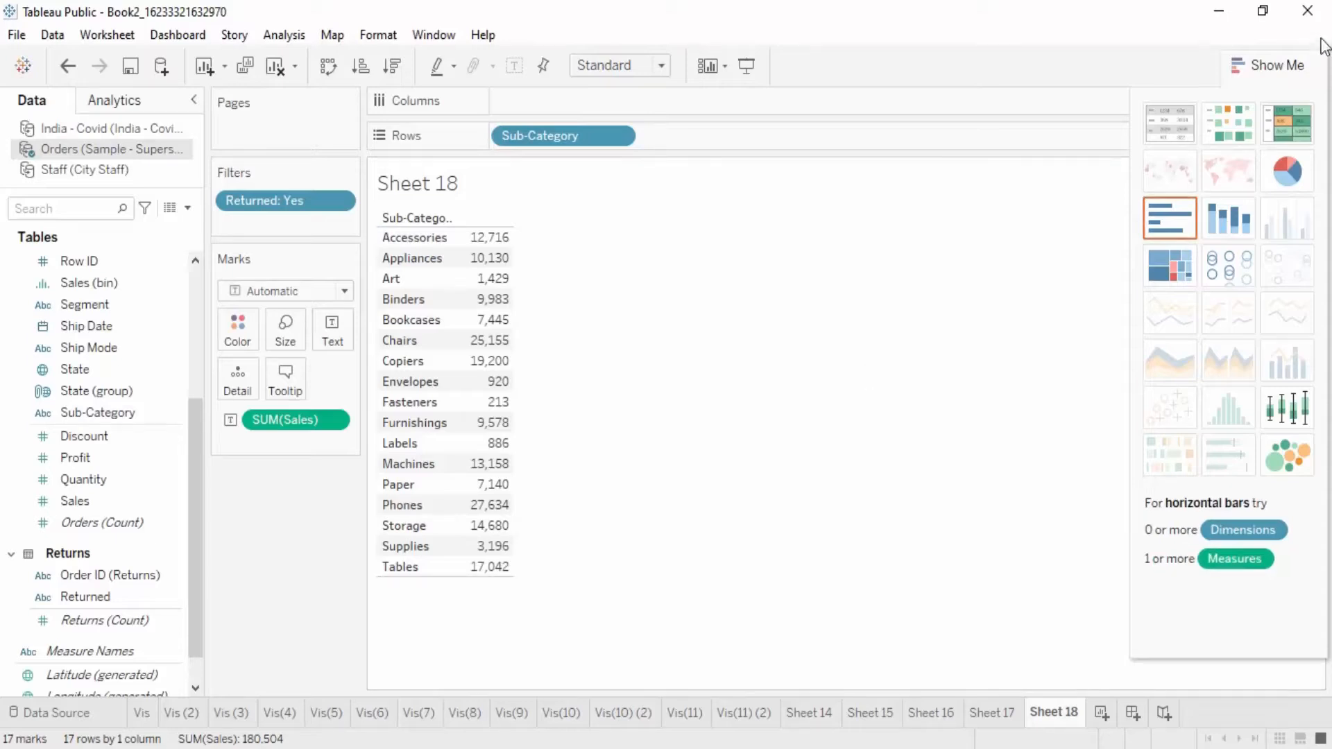
{"action": "left_click", "coordinate": [1308, 58]}
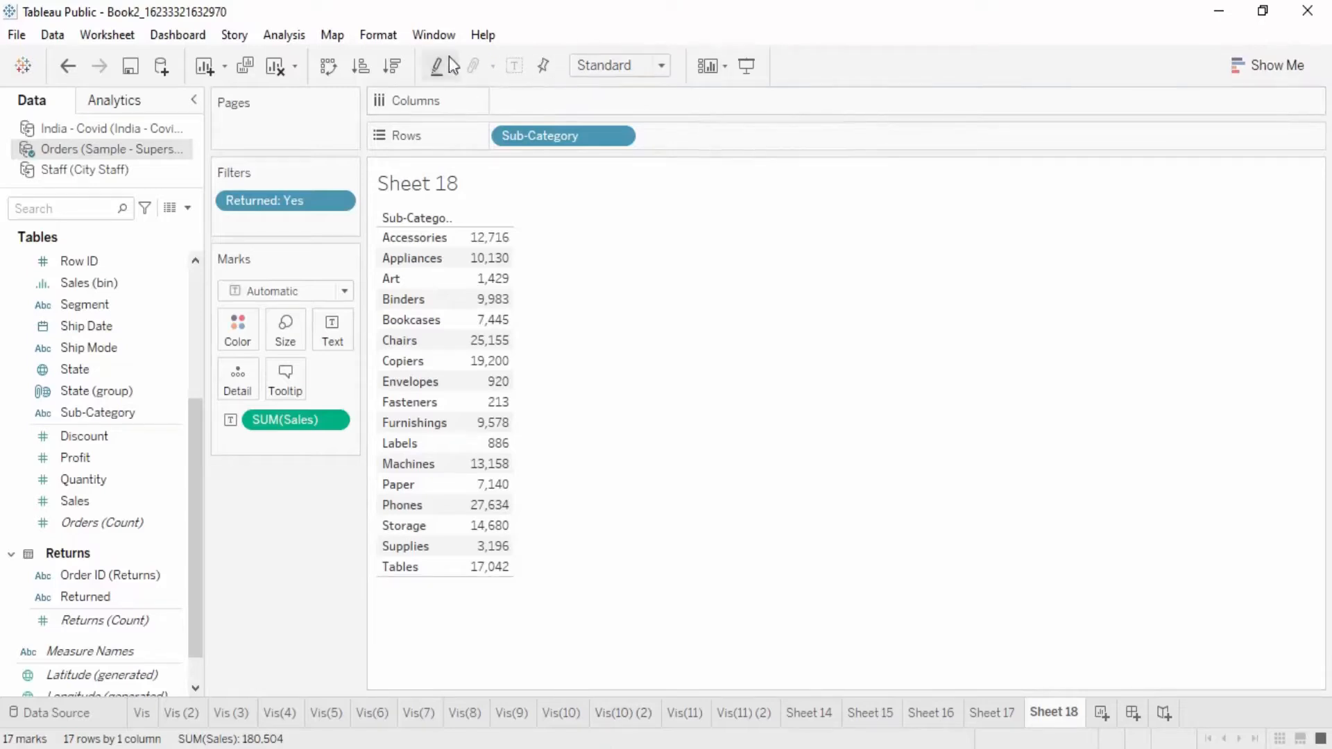
Step: Show column grand totals in the sub-category returned sales table
{"action": "left_click", "coordinate": [369, 36]}
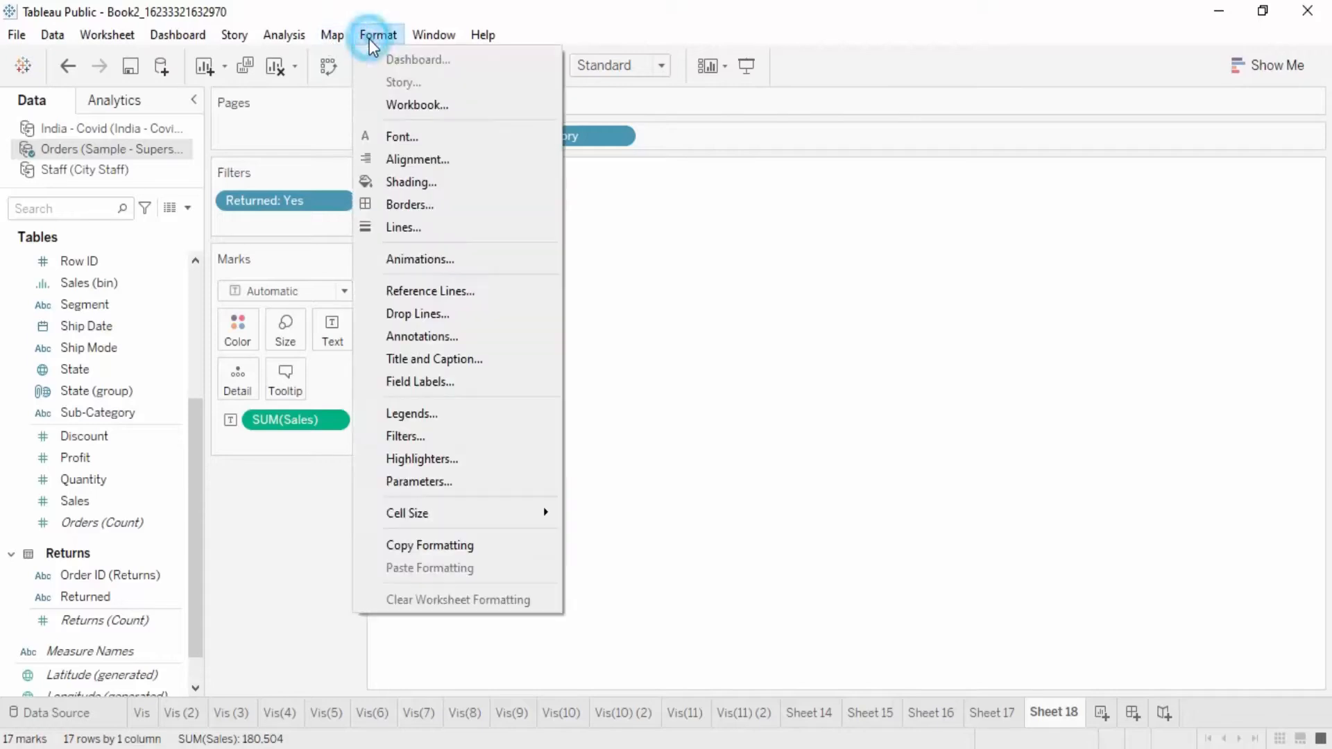
{"action": "mouse_move", "coordinate": [236, 36]}
{"action": "mouse_move", "coordinate": [297, 36]}
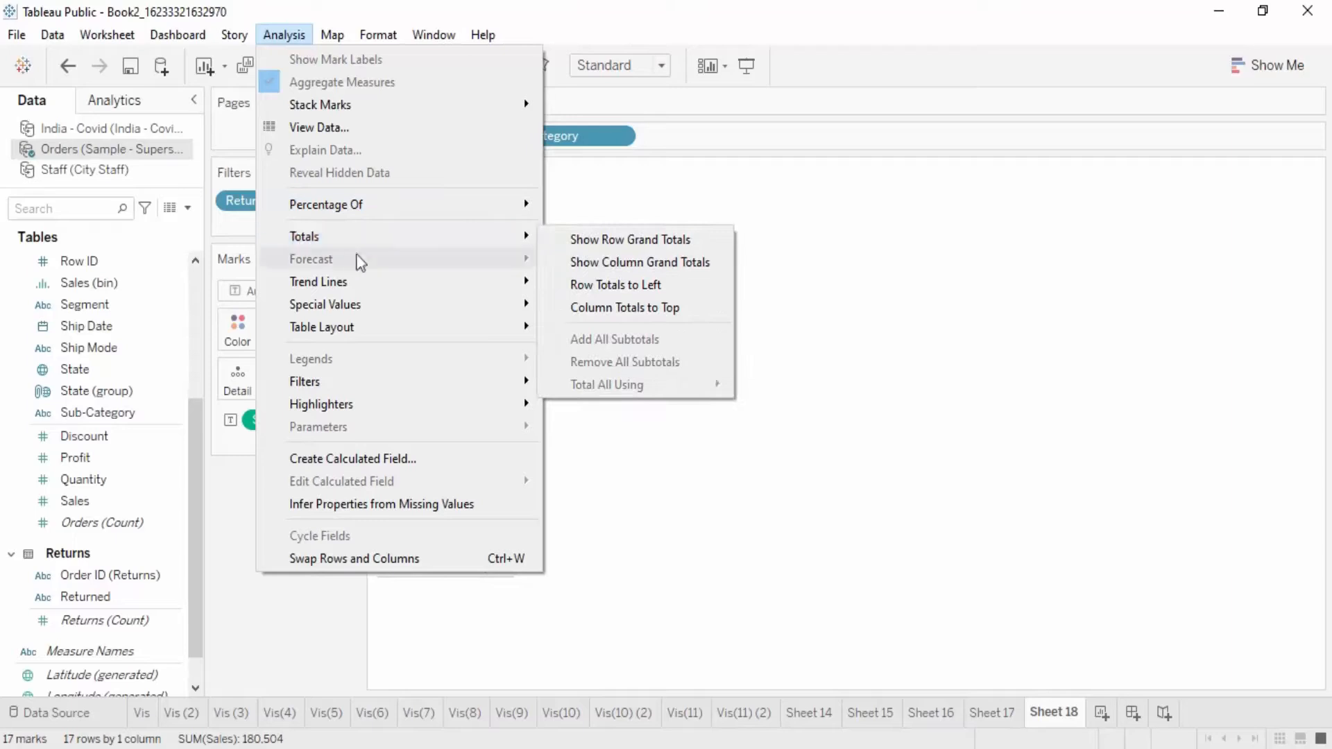
{"action": "mouse_move", "coordinate": [505, 243]}
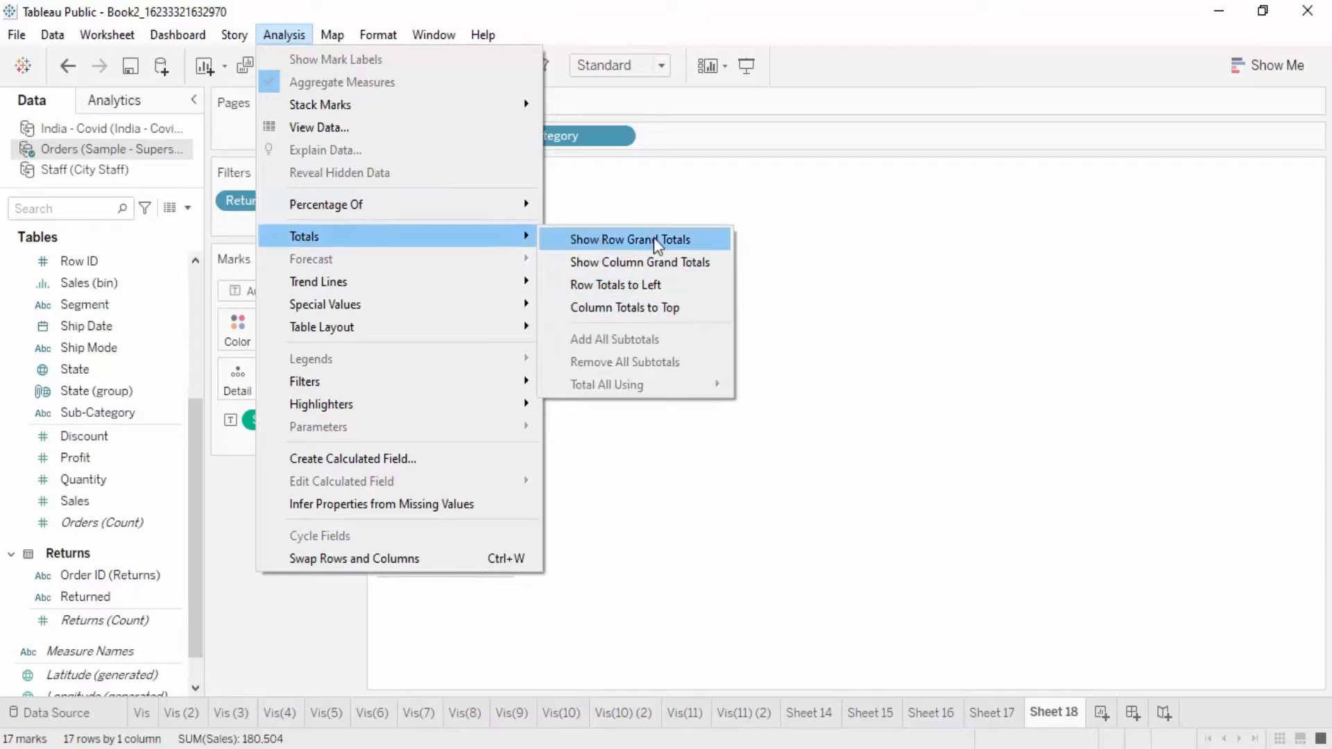
{"action": "left_click", "coordinate": [680, 261]}
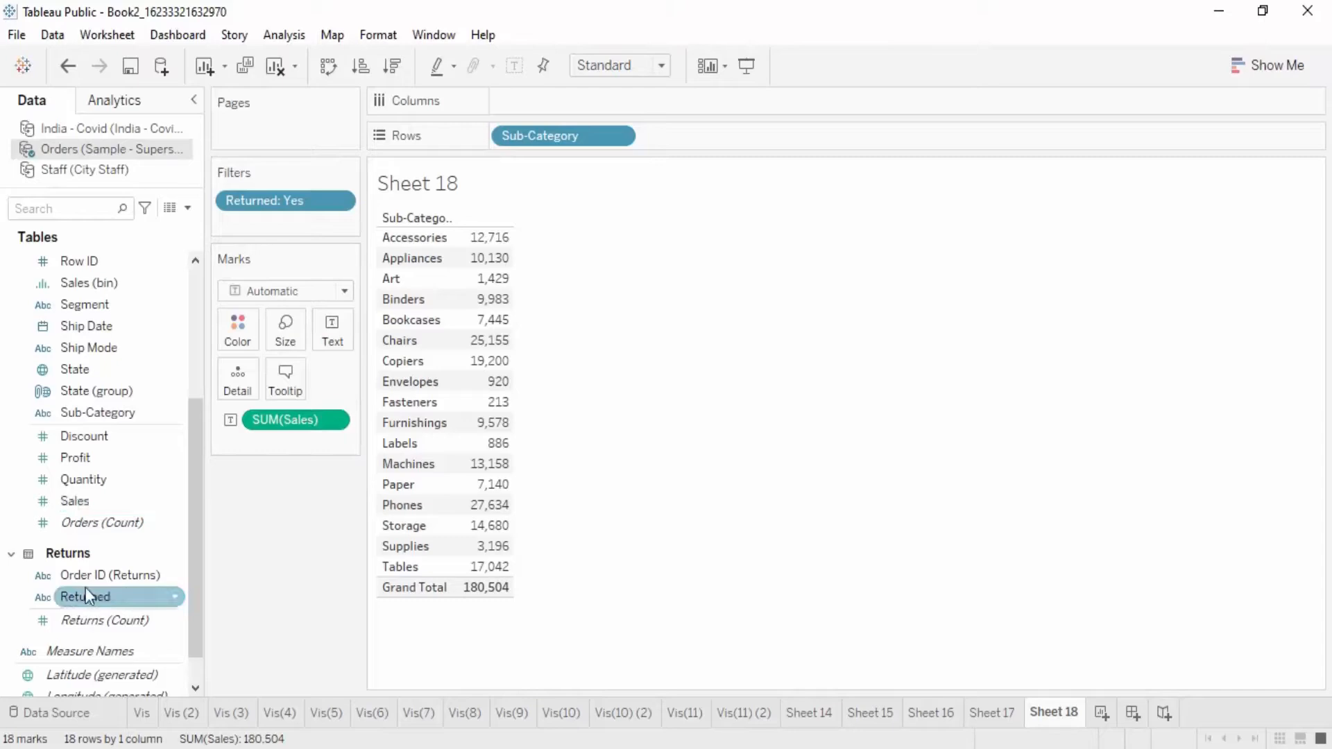
Step: Add Order ID (Returns) to the table's text marks as a Count measure and look through the sub-category rows
{"action": "left_click_drag", "start_coordinate": [84, 575], "coordinate": [341, 348]}
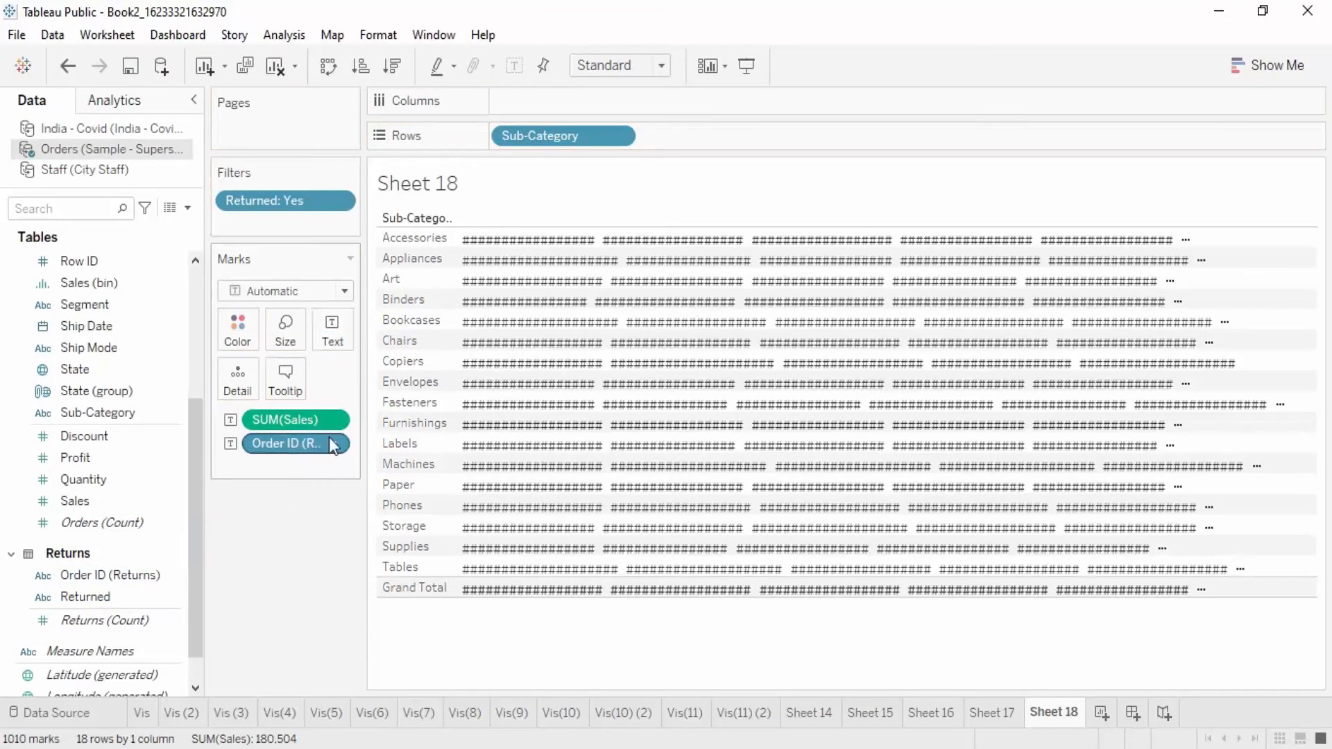
{"action": "left_click", "coordinate": [331, 446]}
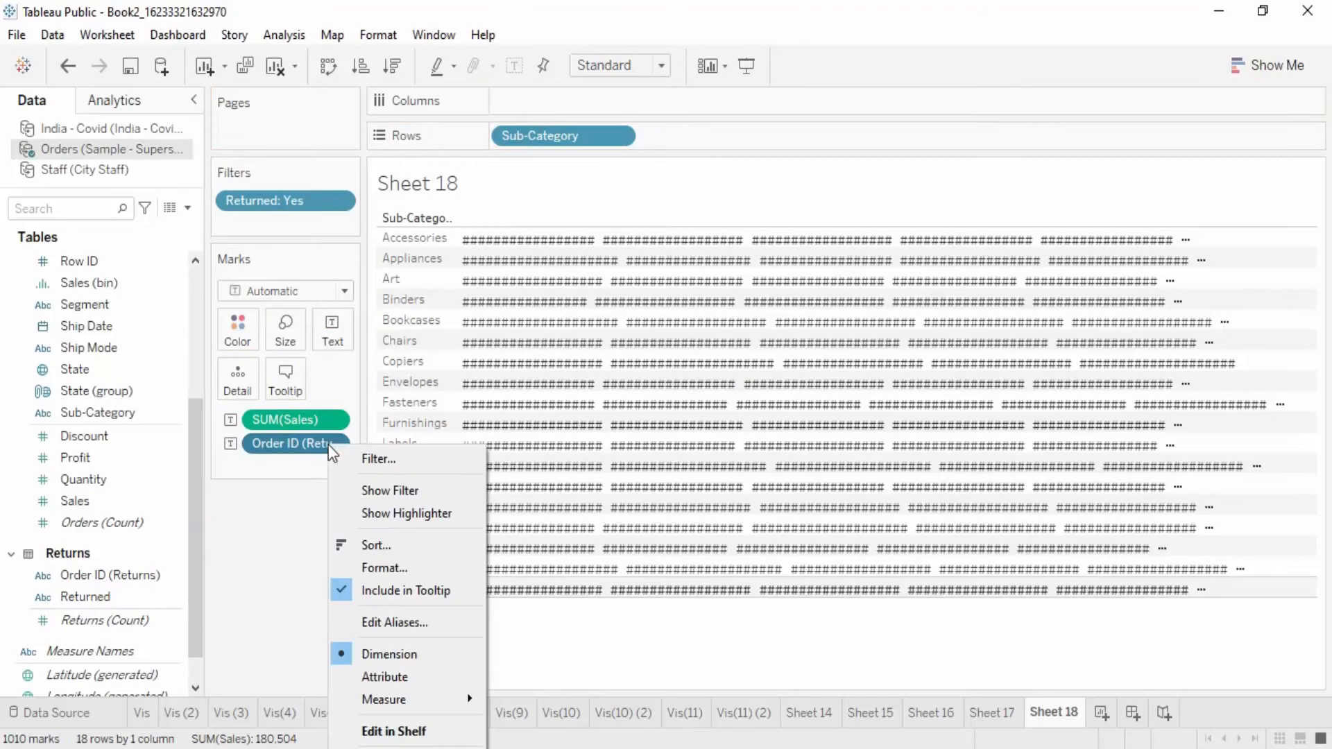
{"action": "mouse_move", "coordinate": [444, 702]}
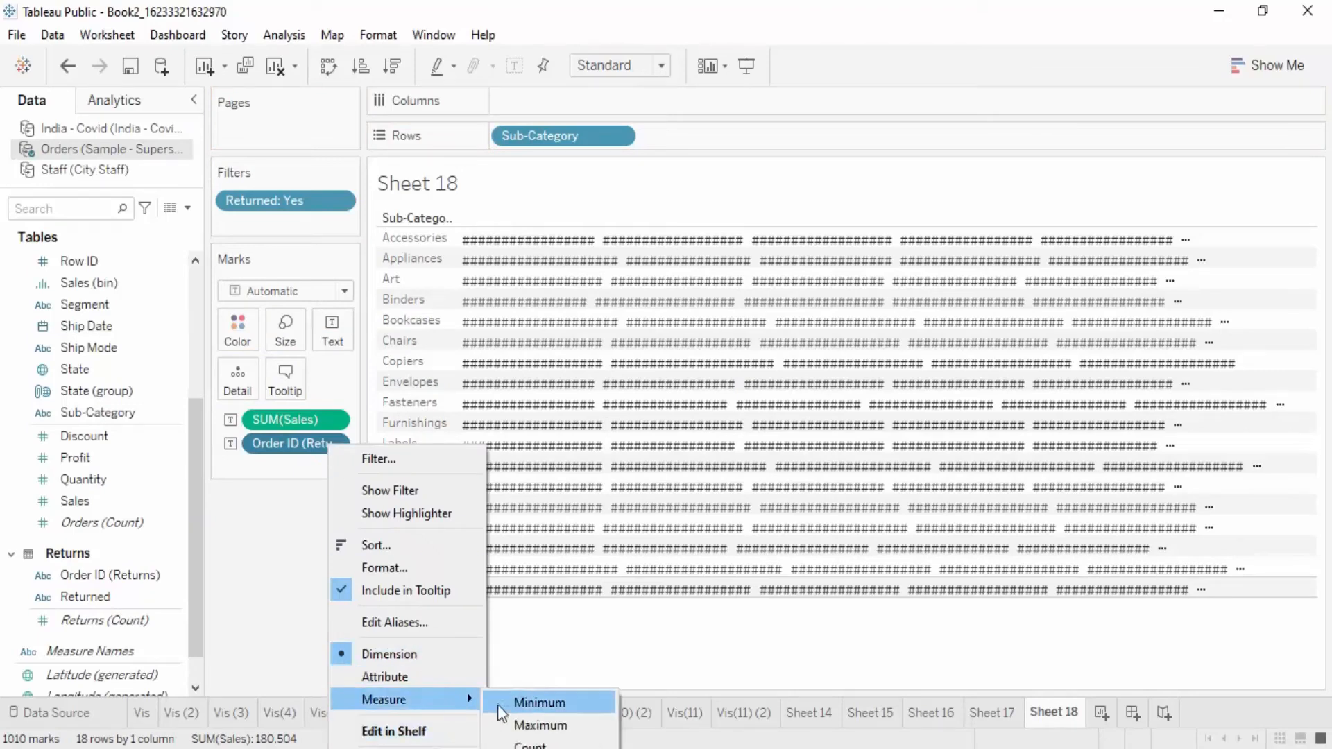
{"action": "left_click", "coordinate": [528, 745]}
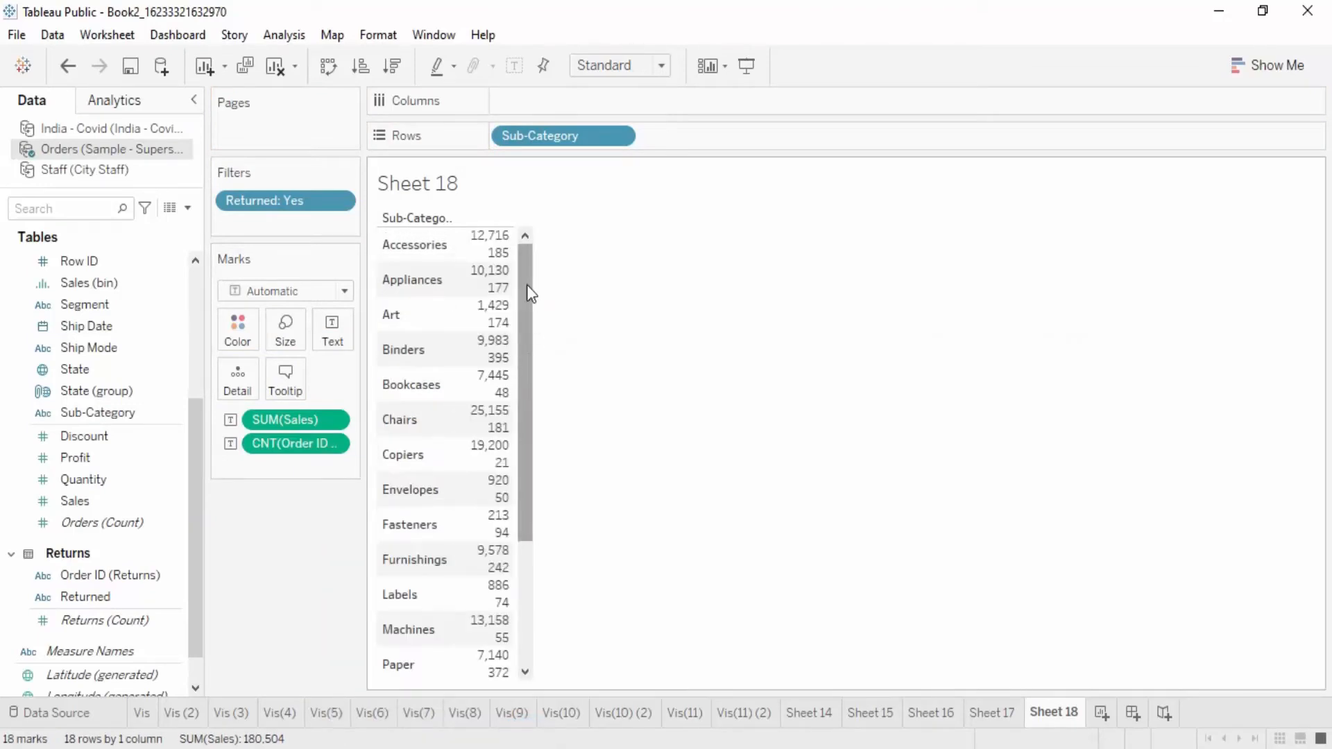
{"action": "mouse_move", "coordinate": [494, 276]}
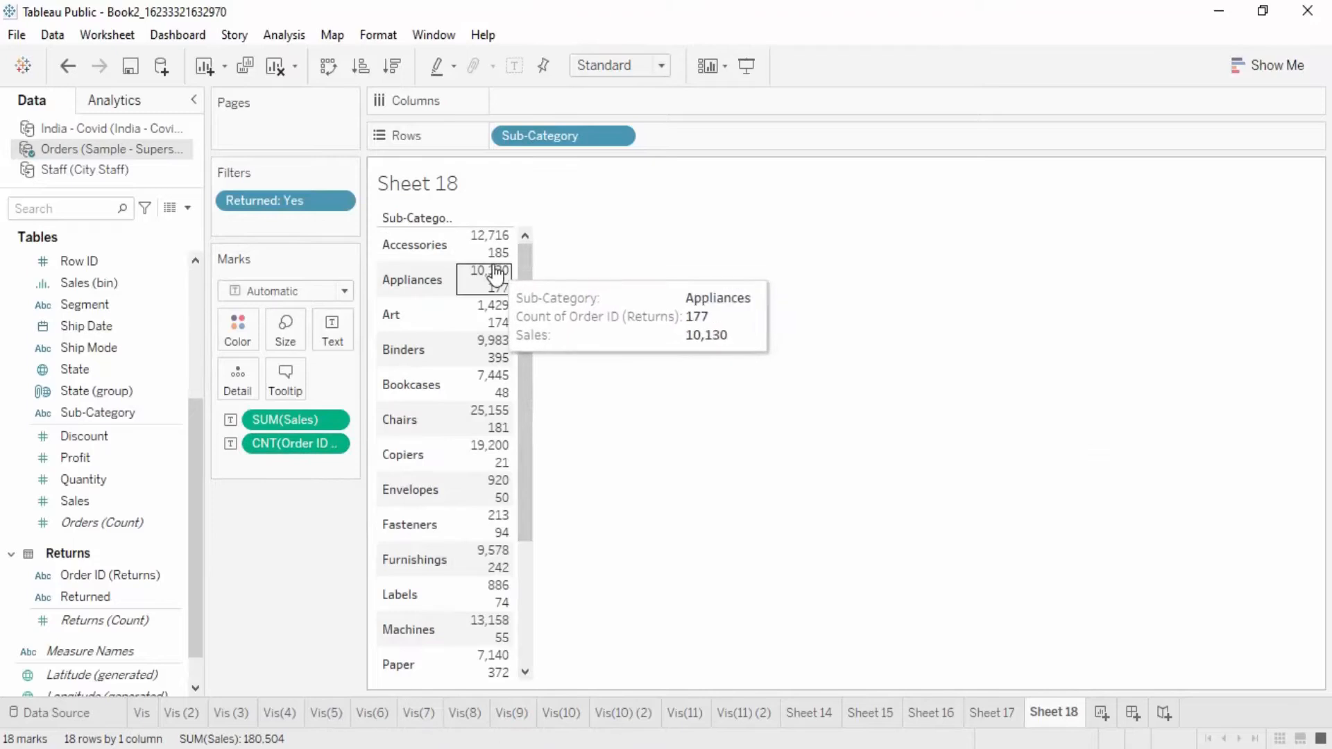
{"action": "scroll", "coordinate": [493, 485], "scroll_direction": "down", "scroll_amount": 5}
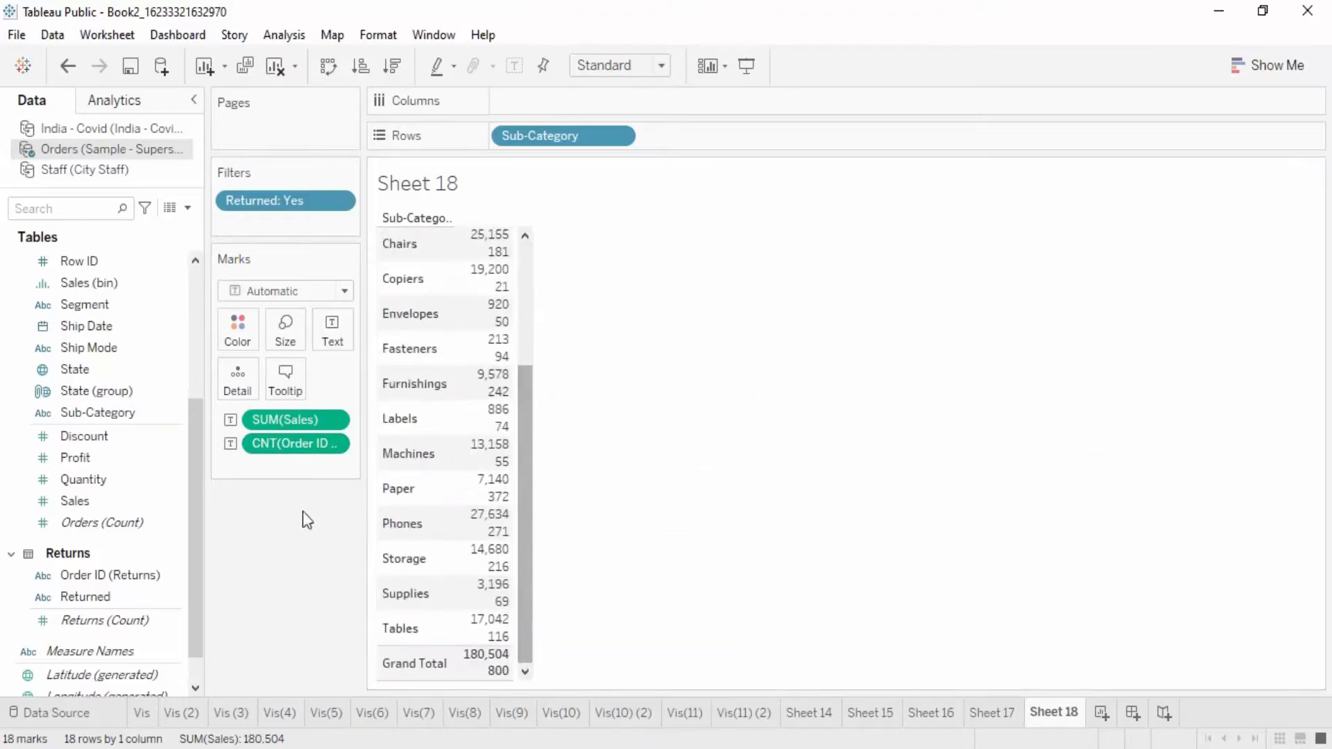
Step: Move Sales and the Order ID (Returns) count to the columns, and convert the view to a text table
{"action": "left_click_drag", "start_coordinate": [287, 416], "coordinate": [555, 100]}
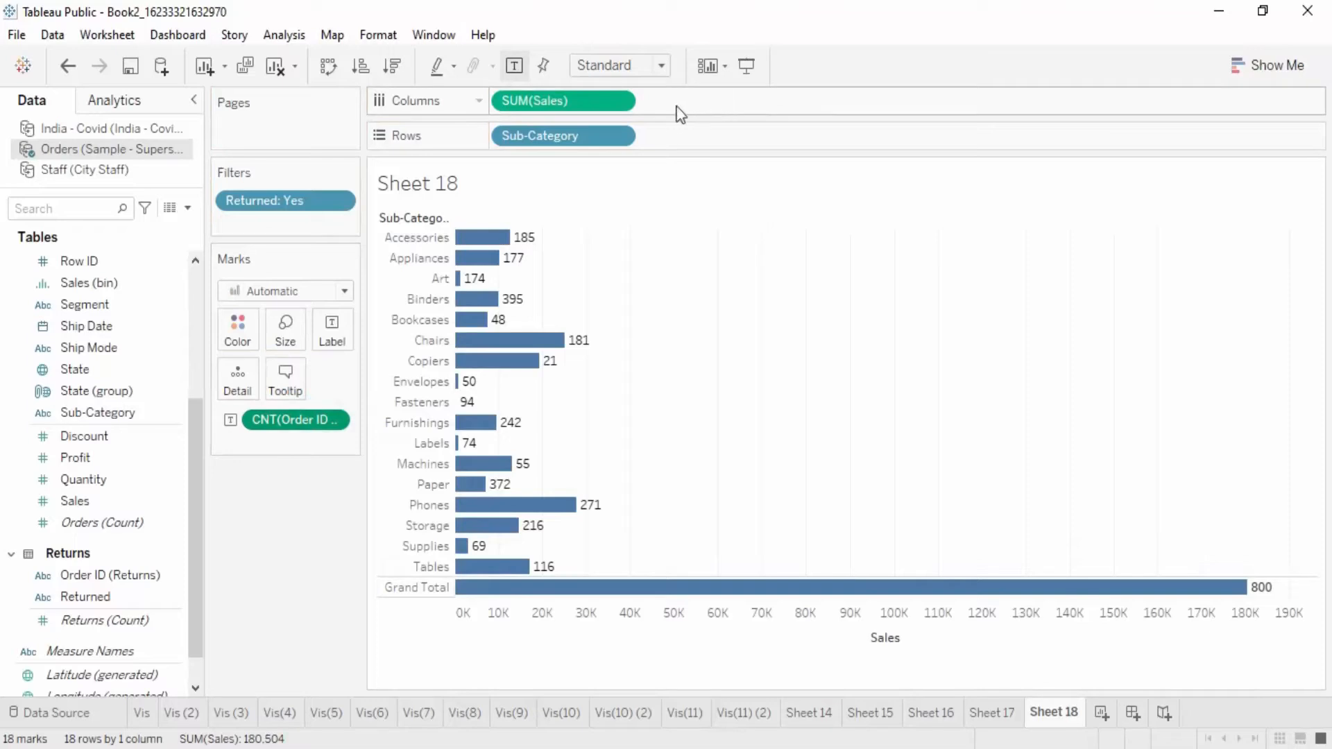
{"action": "left_click_drag", "start_coordinate": [296, 419], "coordinate": [701, 101]}
{"action": "left_click", "coordinate": [1266, 65]}
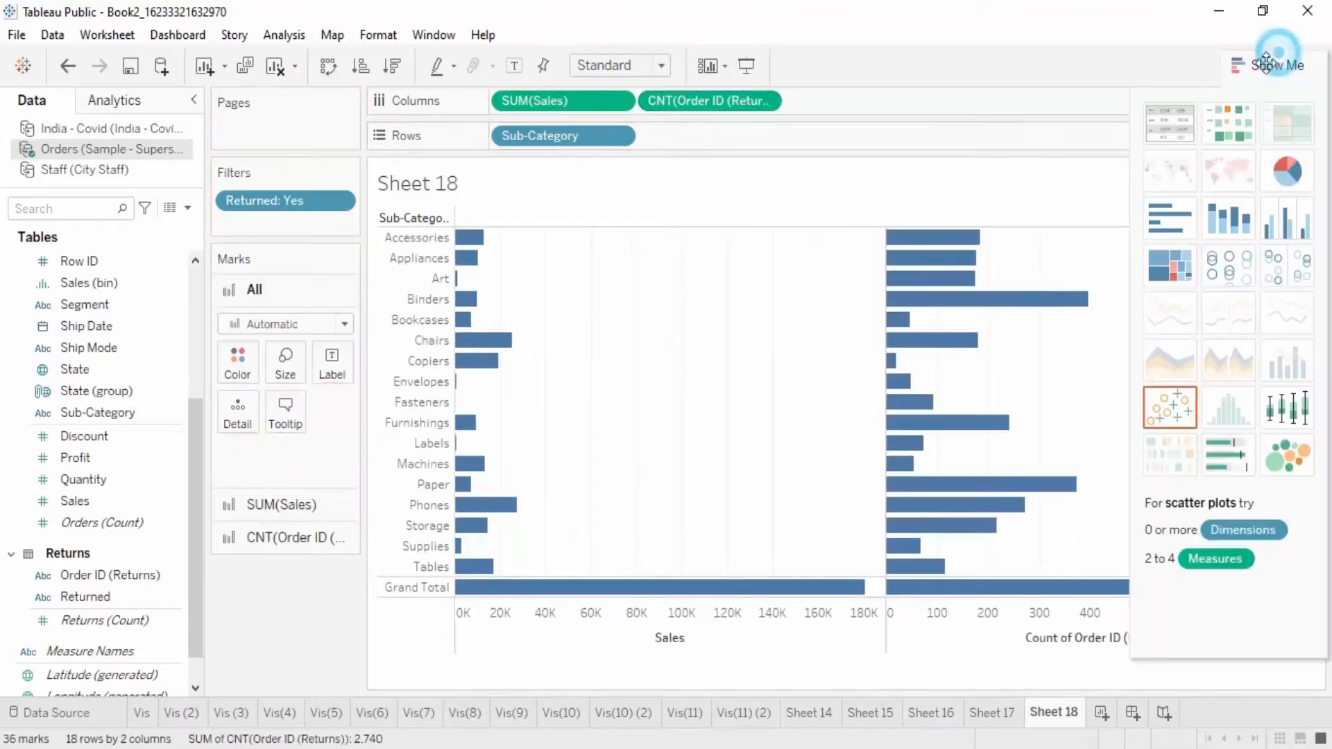
{"action": "left_click", "coordinate": [1151, 135]}
{"action": "left_click", "coordinate": [583, 348]}
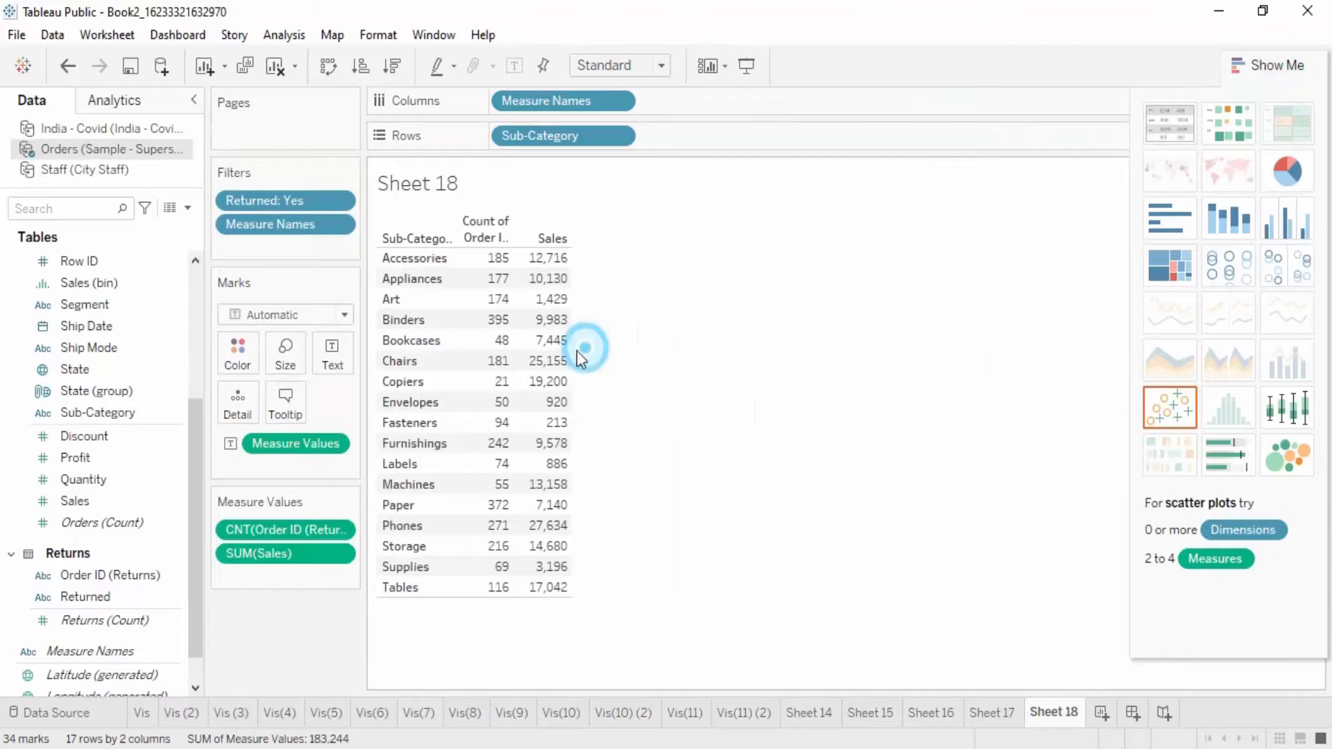
{"action": "left_click", "coordinate": [1248, 64]}
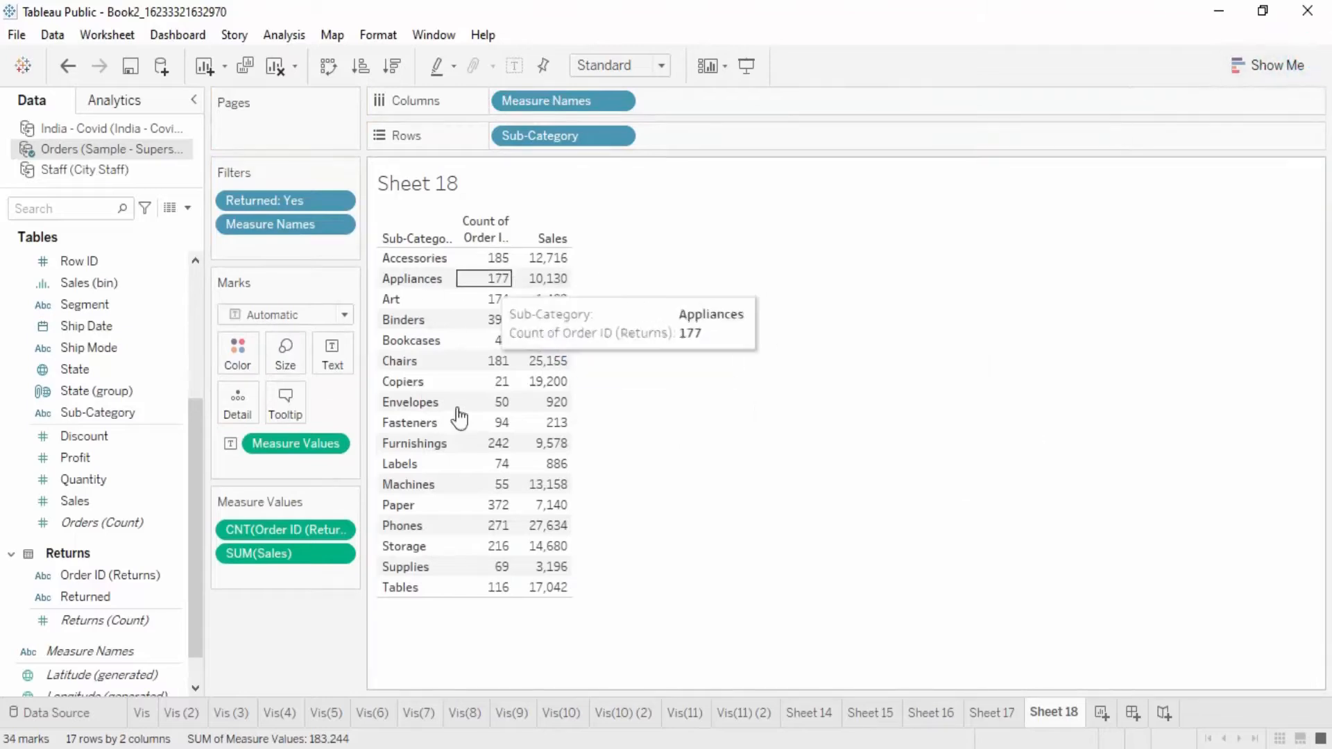
Step: Show column grand totals for both the returned order count and Sales in the text table
{"action": "mouse_move", "coordinate": [497, 591]}
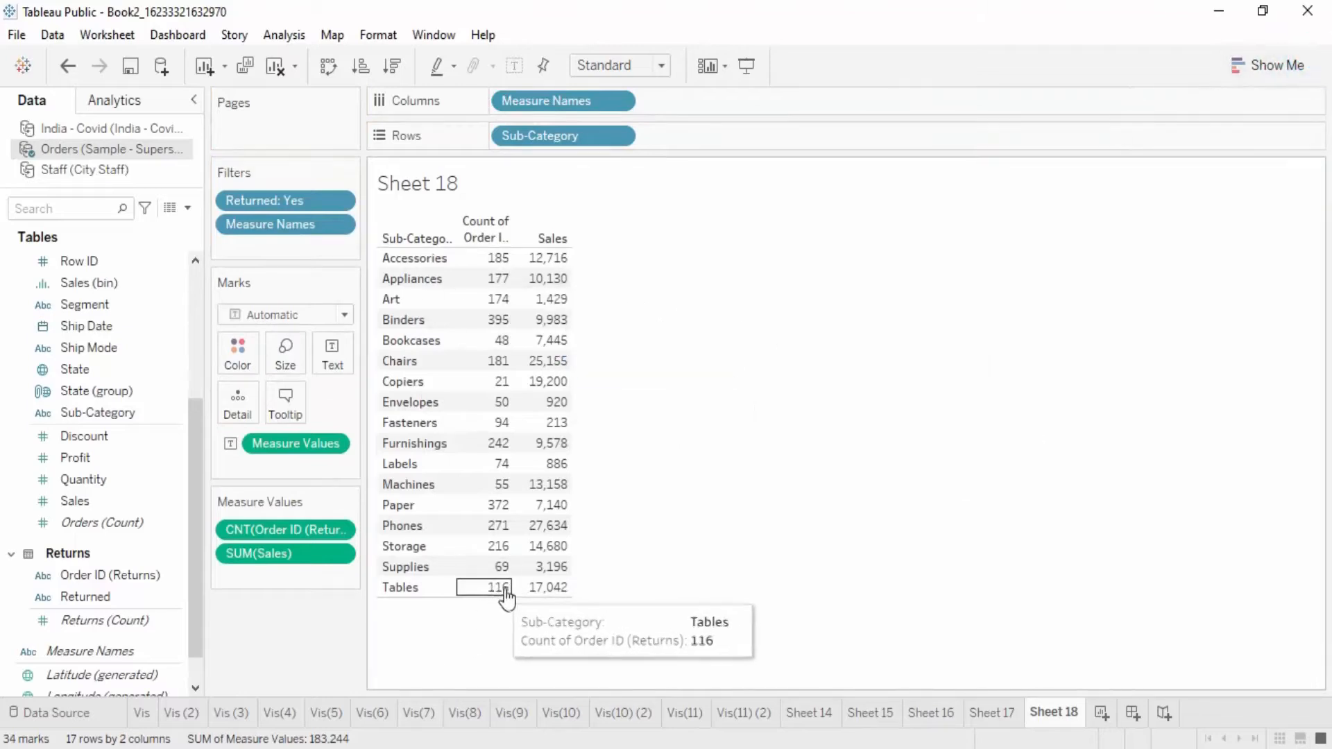
{"action": "left_click", "coordinate": [279, 35]}
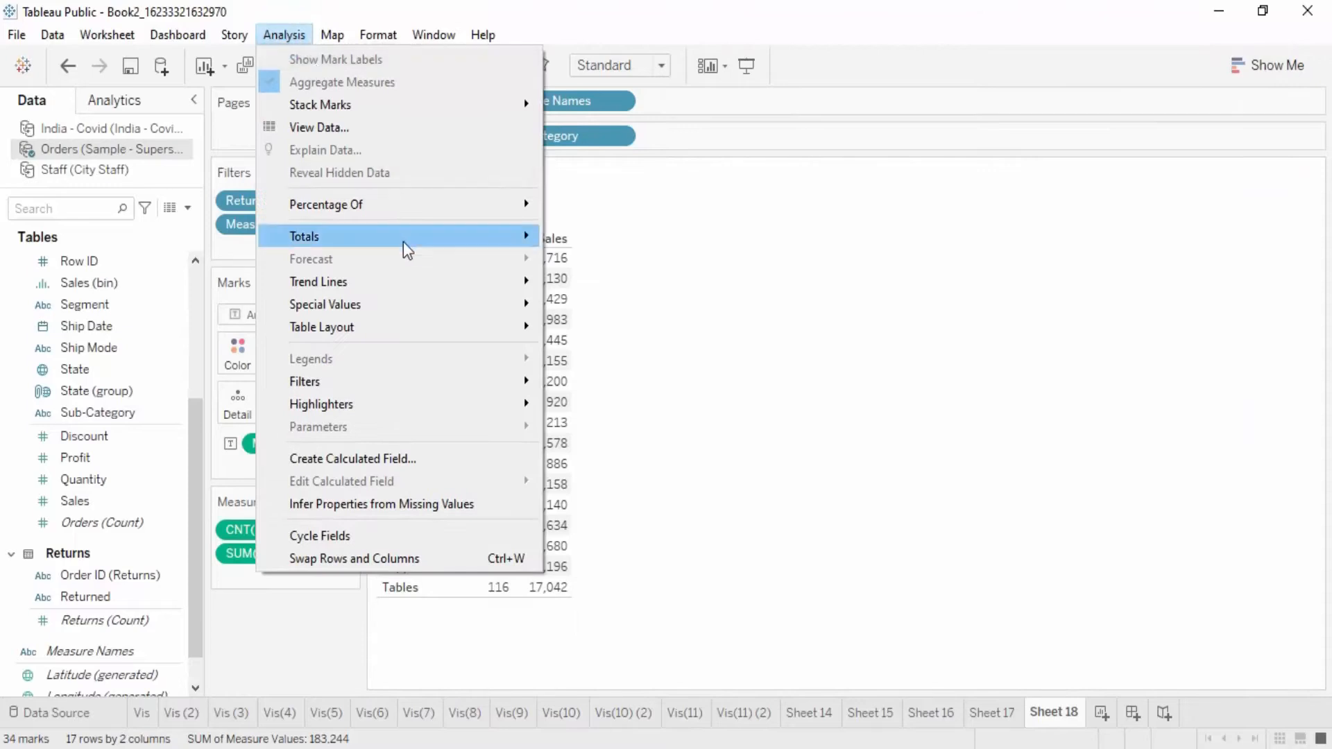
{"action": "mouse_move", "coordinate": [403, 242]}
{"action": "left_click", "coordinate": [593, 254]}
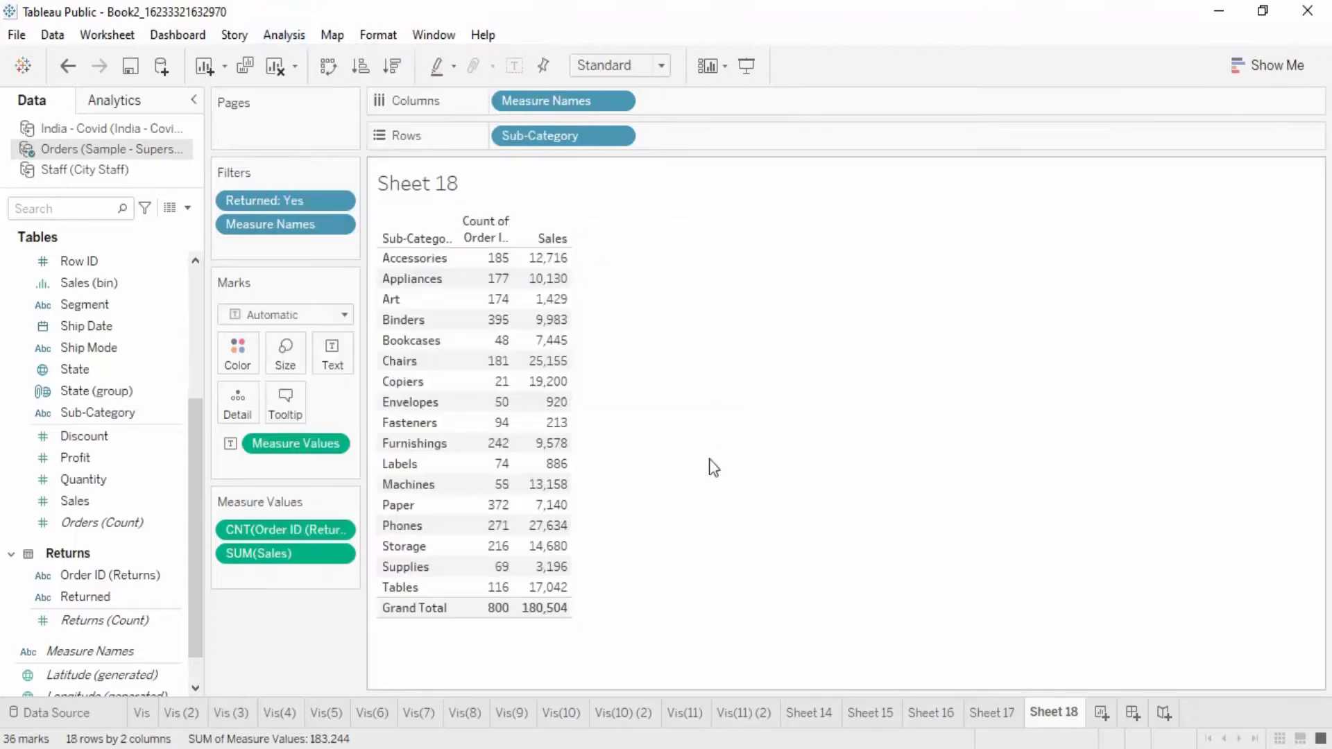
{"action": "mouse_move", "coordinate": [498, 614]}
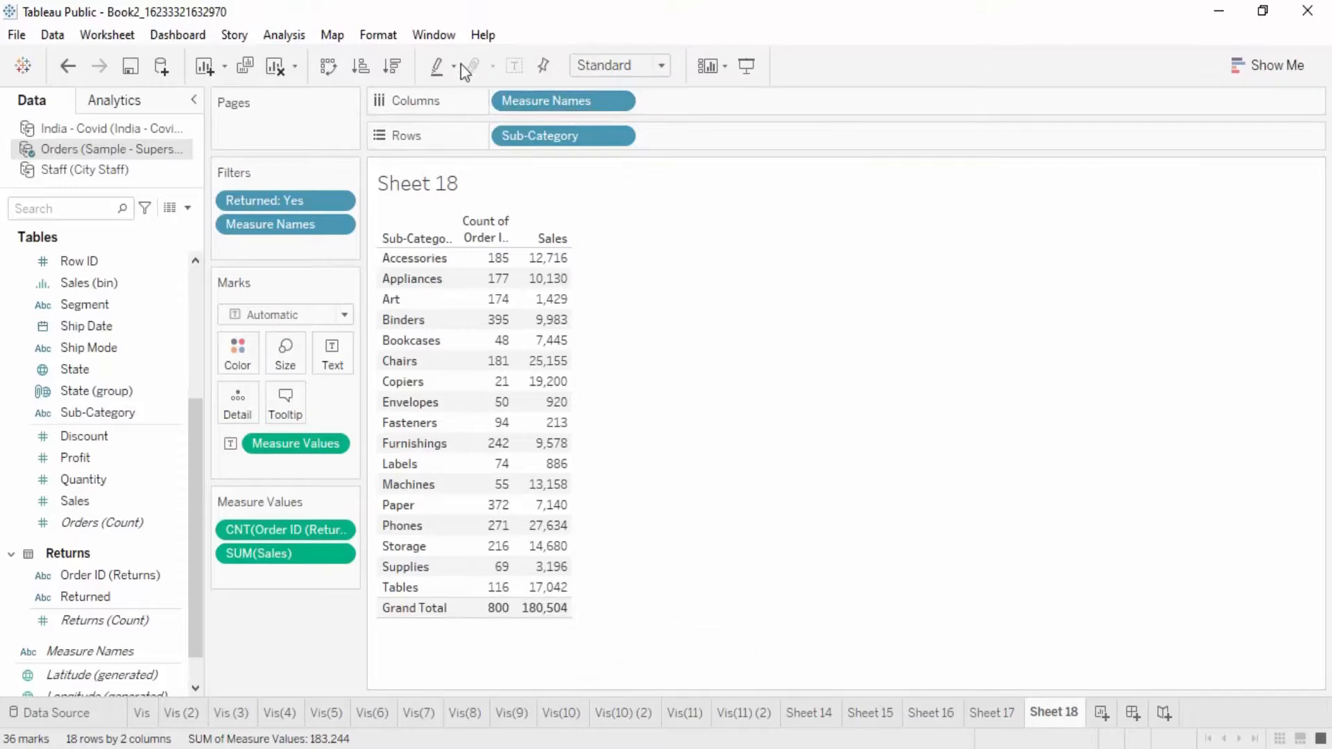
Step: Try the Fit Height sizing on the table, and set it to Entire View
{"action": "left_click", "coordinate": [605, 67]}
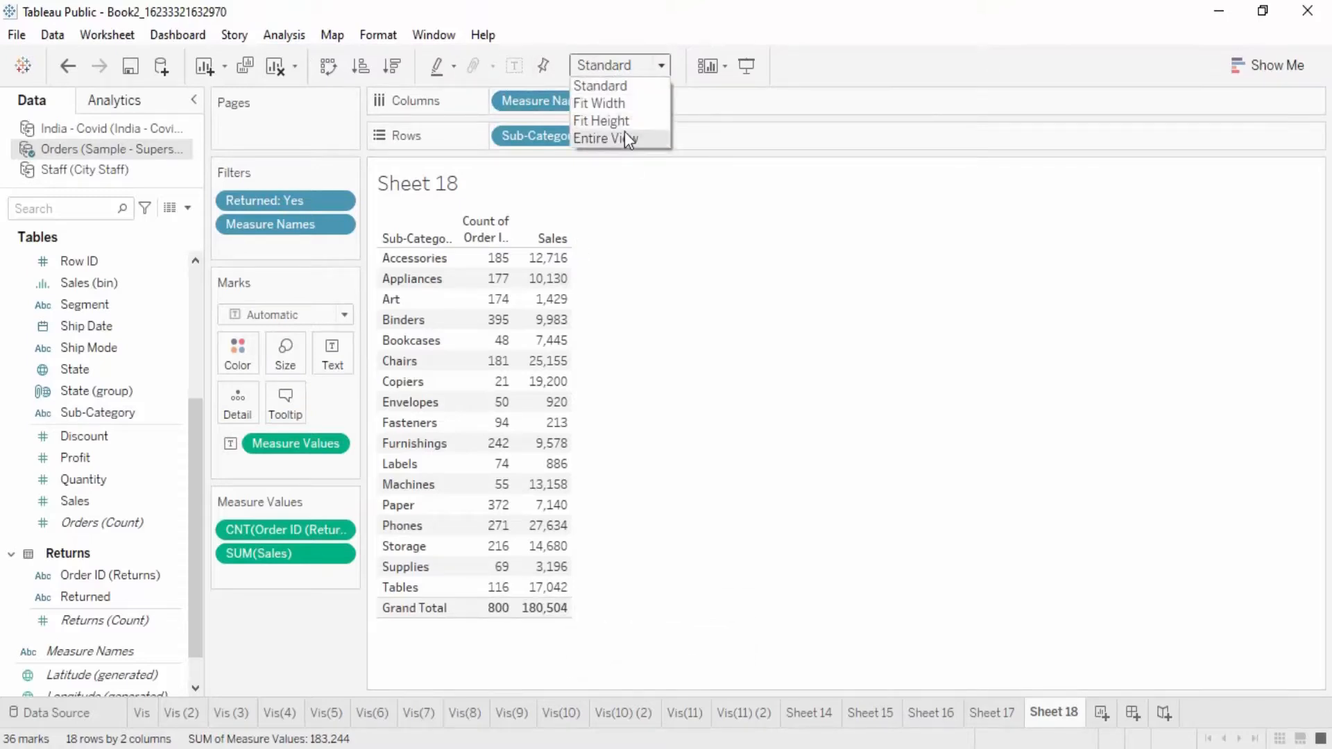
{"action": "left_click", "coordinate": [622, 123]}
{"action": "left_click", "coordinate": [626, 63]}
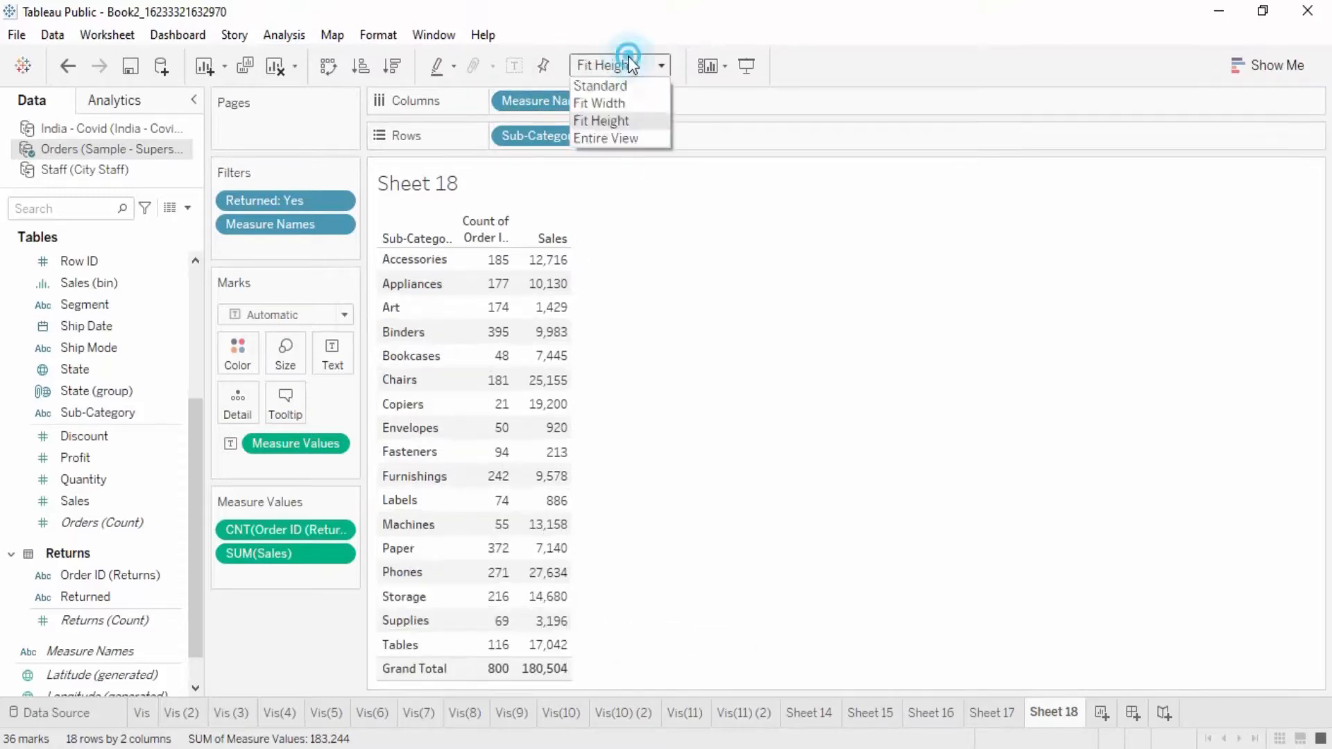
{"action": "left_click", "coordinate": [641, 140]}
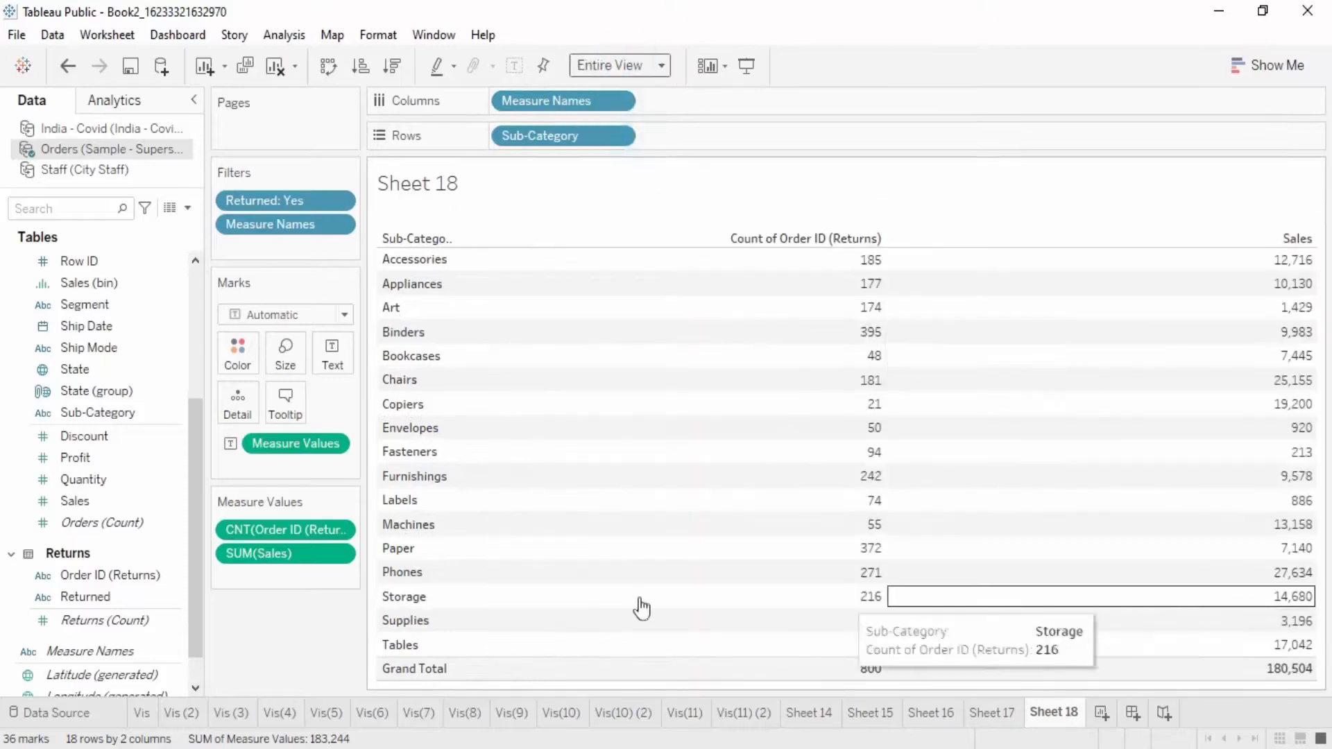